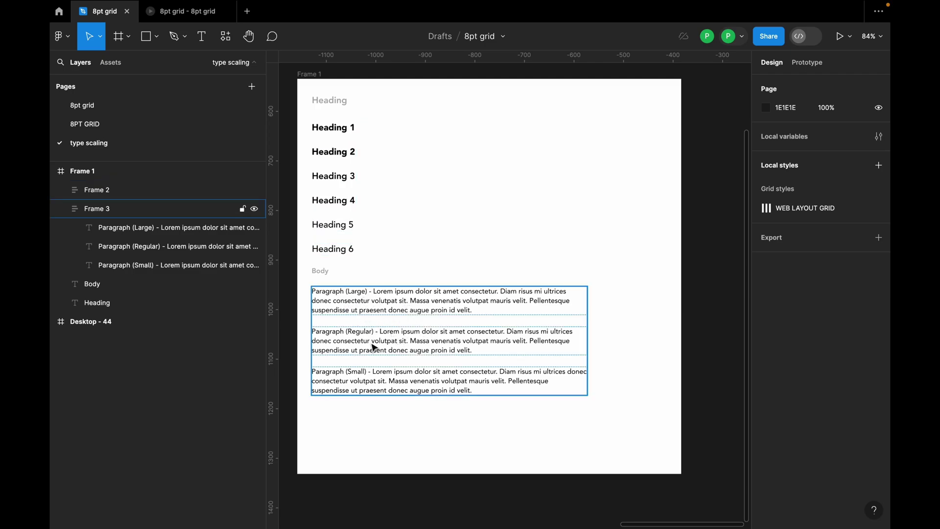
Zoom out and back in on the canvas to inspect the Desktop - 44 landing page's heading block.
scroll(553, 381, "down", 10)
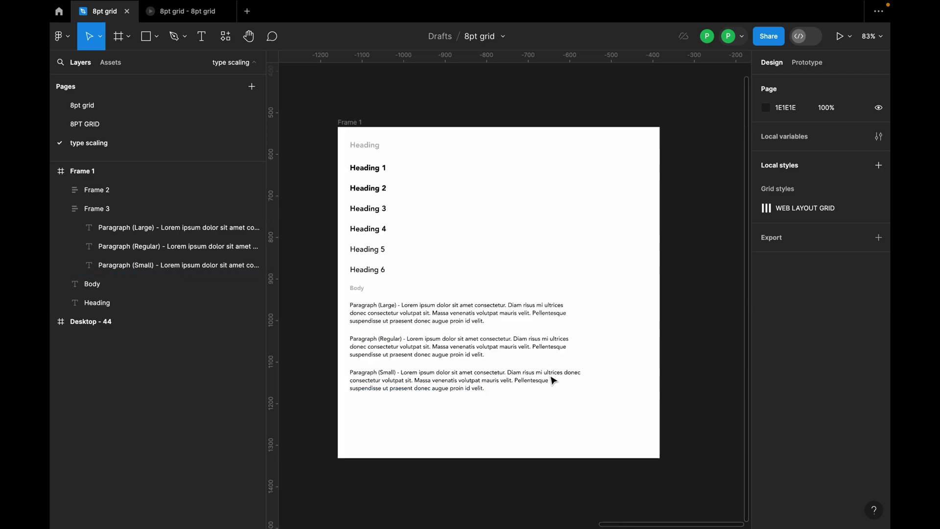
scroll(325, 357, "up", 5)
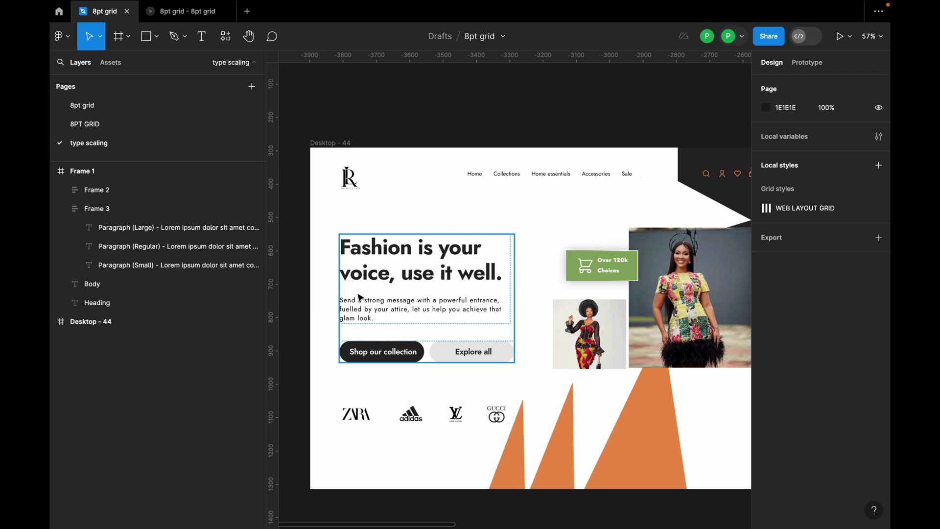
Bring Frame 1's Heading 1–6 and paragraph stack into view and select Frame 1.
scroll(359, 295, "down", 5)
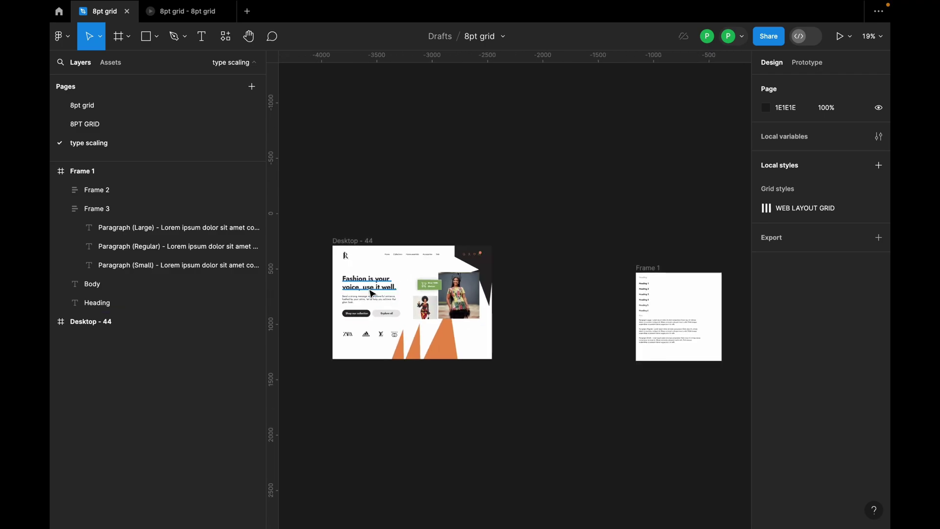
scroll(350, 335, "up", 5)
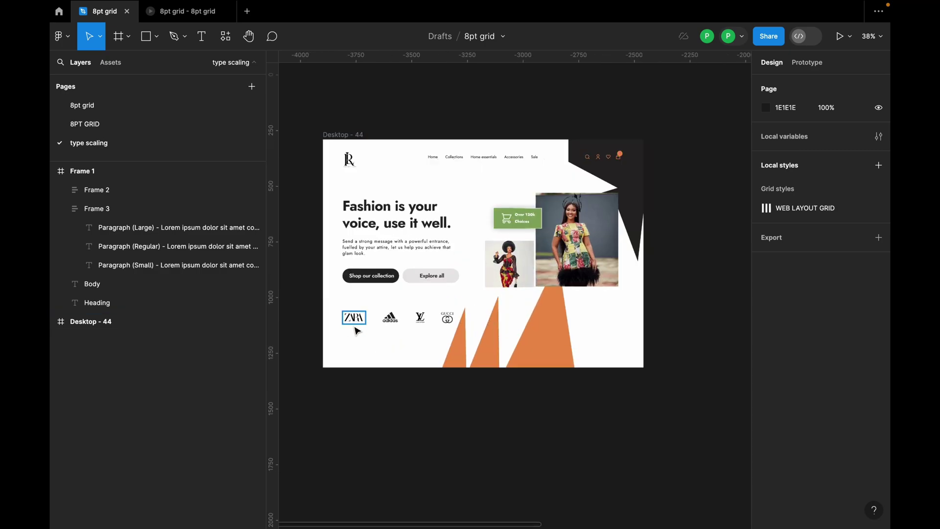
scroll(359, 333, "up", 2)
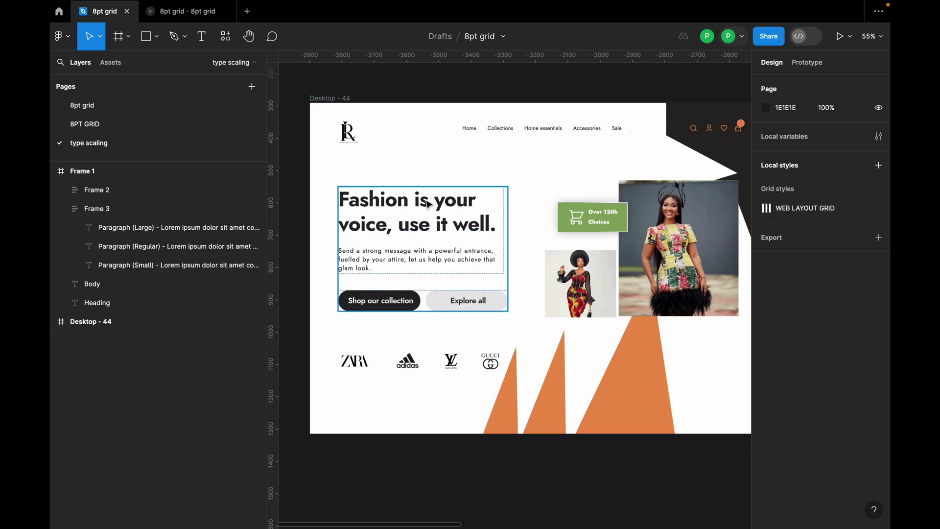
key("n")
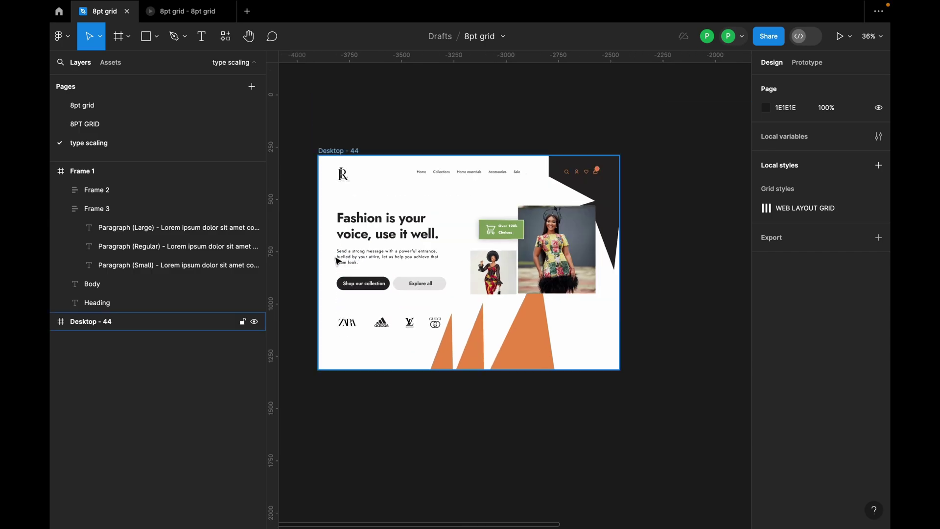
scroll(576, 240, "up", 5)
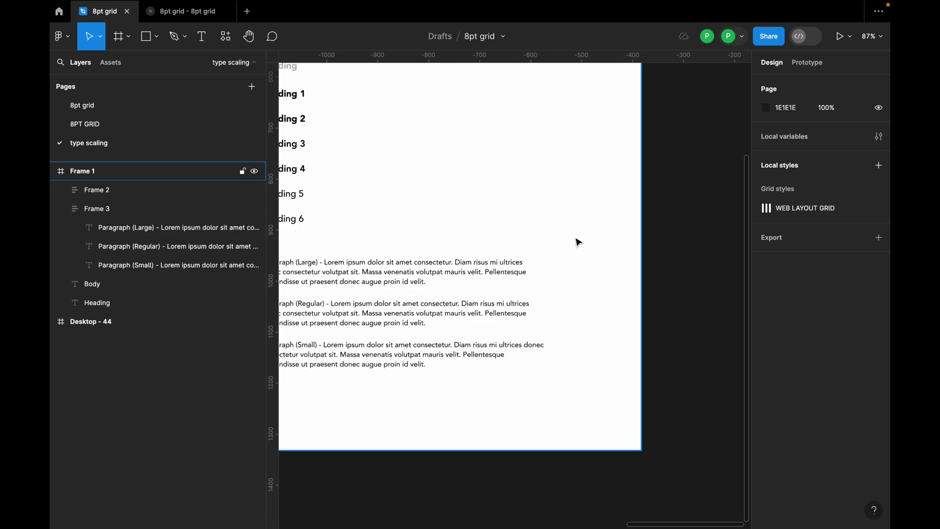
scroll(578, 240, "down", 3)
scroll(405, 142, "up", 3)
left_click(364, 93)
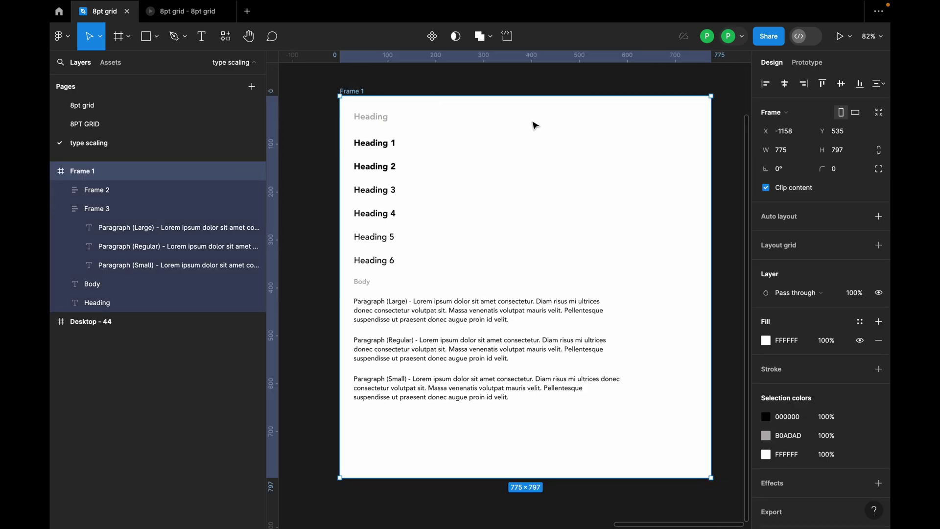
scroll(571, 152, "up", 2)
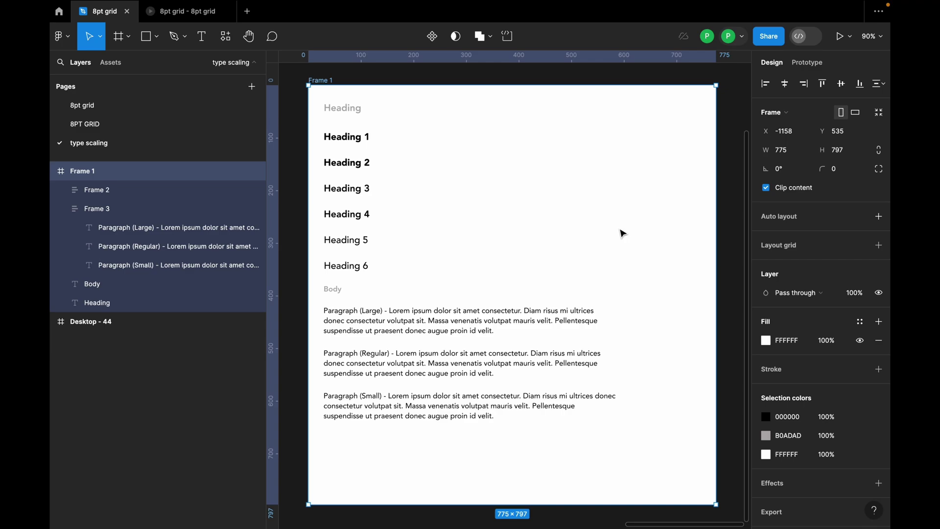
Take Figma out of full screen into a normal window and reposition it.
mouse_move(100, 2)
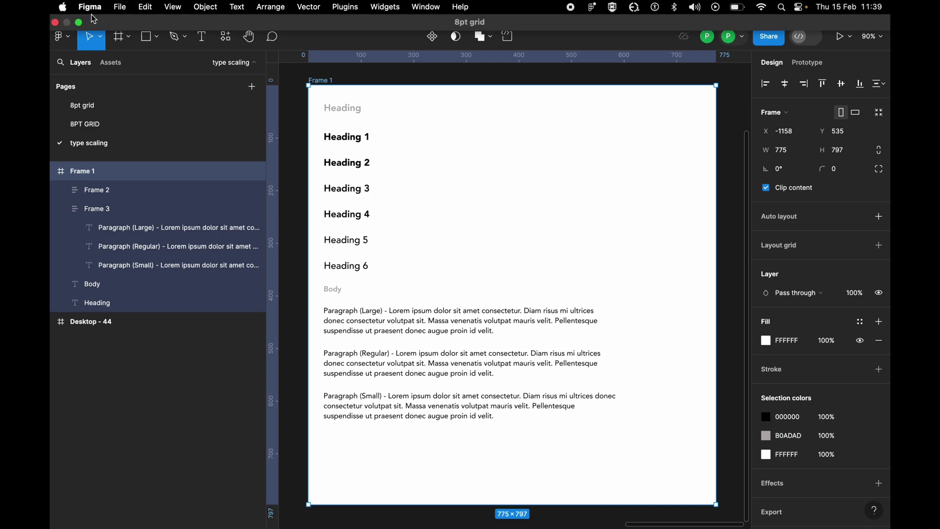
left_click(82, 23)
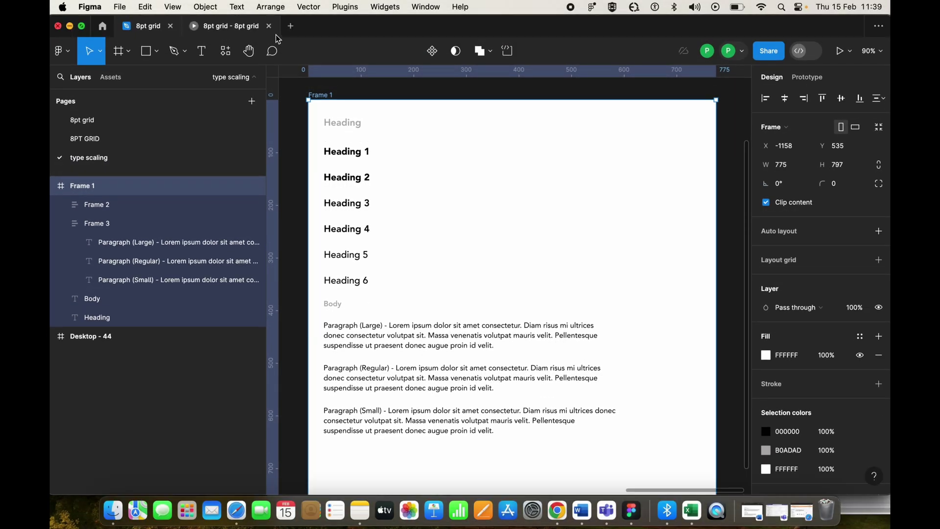
left_click_drag(359, 21, 343, 8)
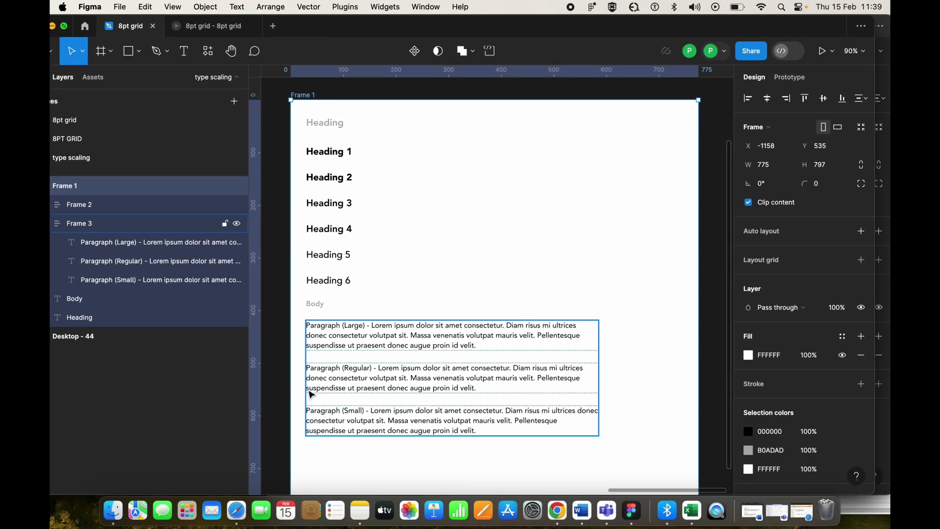
Tile the Typescale browser beside Figma and check its 16 px body and scale ratio options.
left_click(237, 514)
right_click(237, 514)
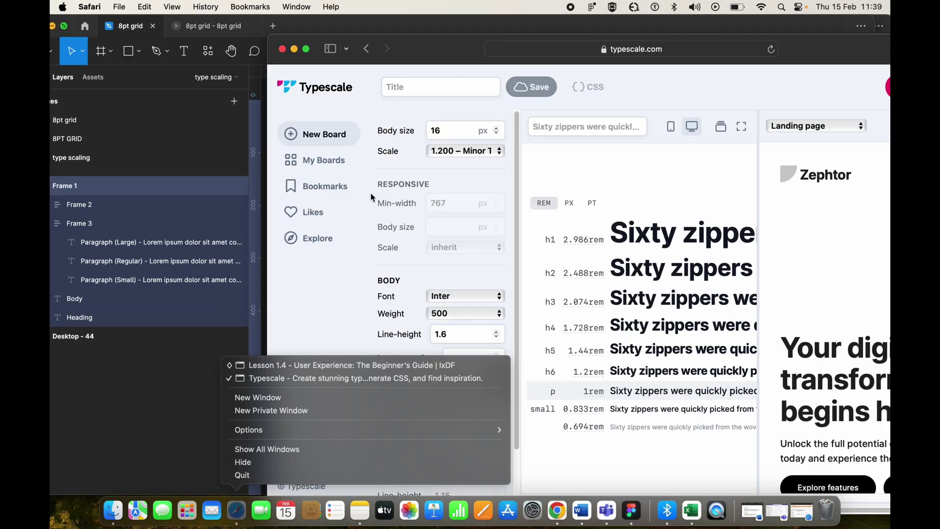
left_click_drag(647, 60, 676, 56)
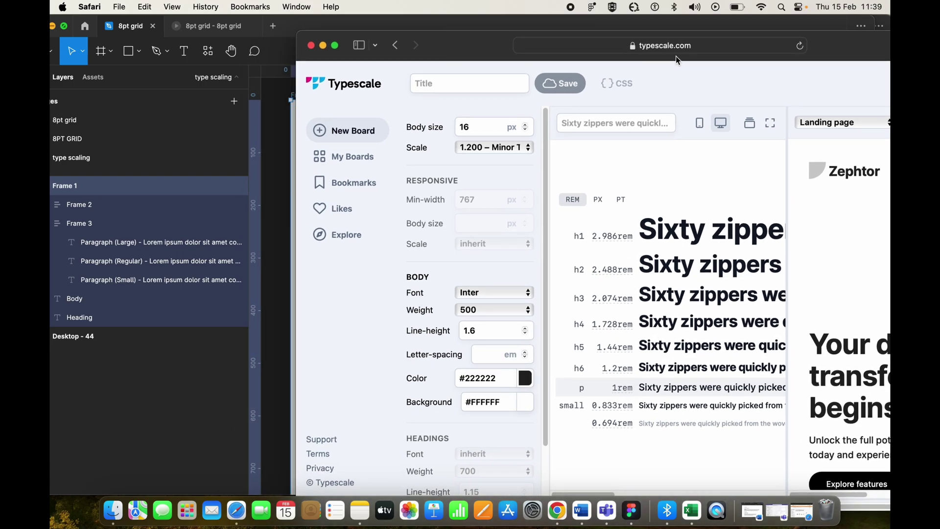
left_click(310, 9)
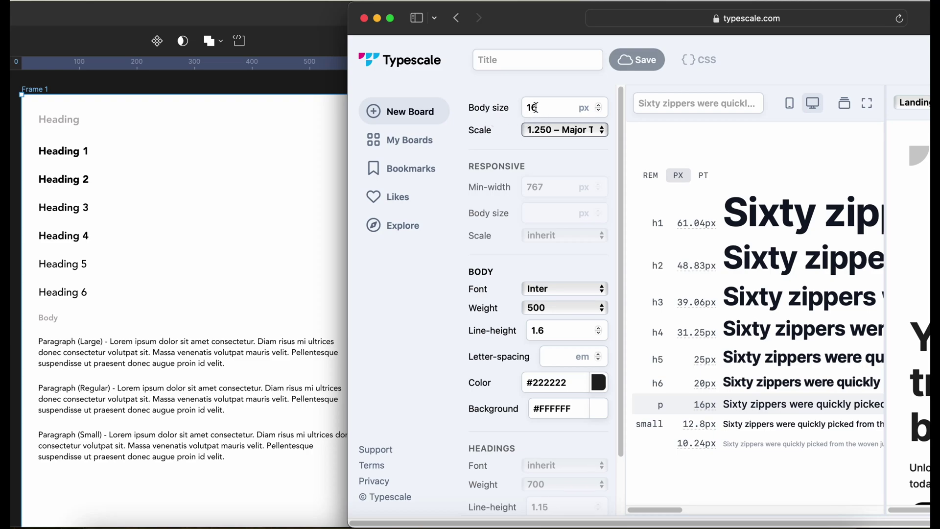
left_click(548, 106)
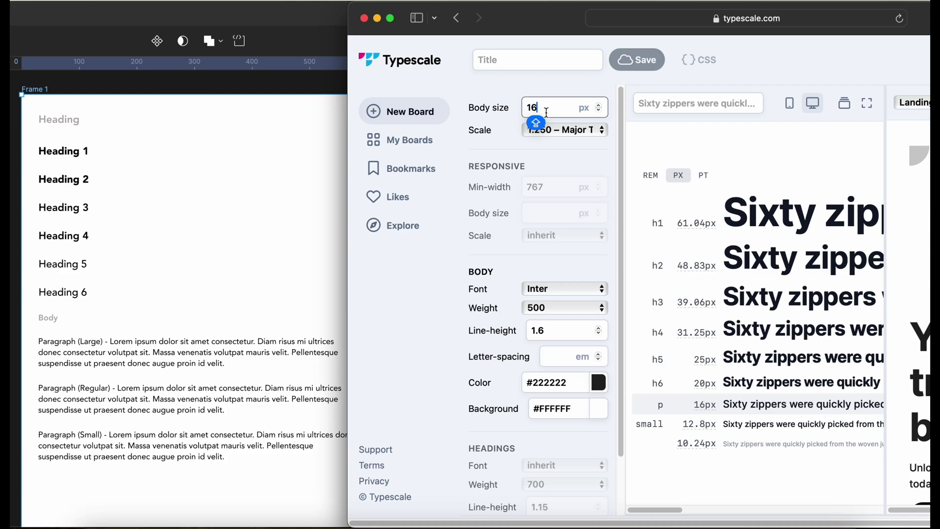
left_click(562, 130)
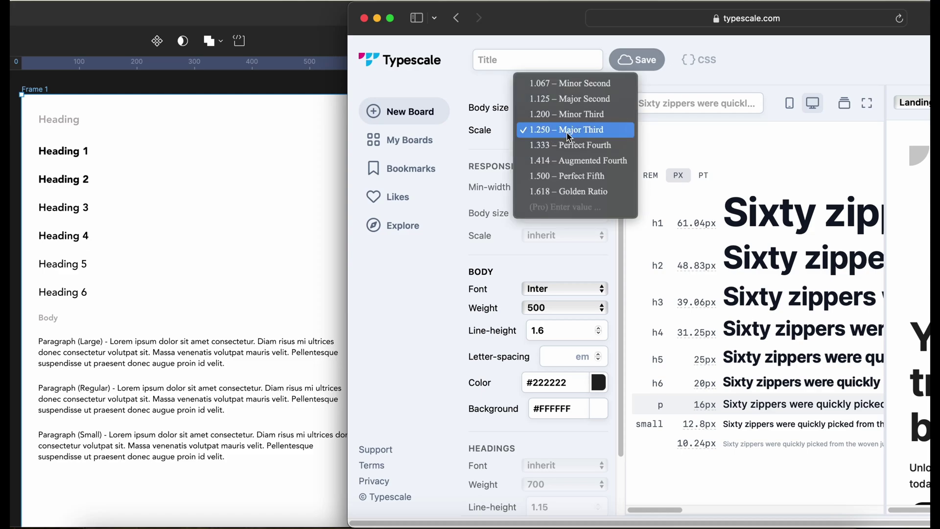
Preview the 1.618 Golden Ratio scale, then switch Typescale to 1.200 Minor Third.
left_click(595, 195)
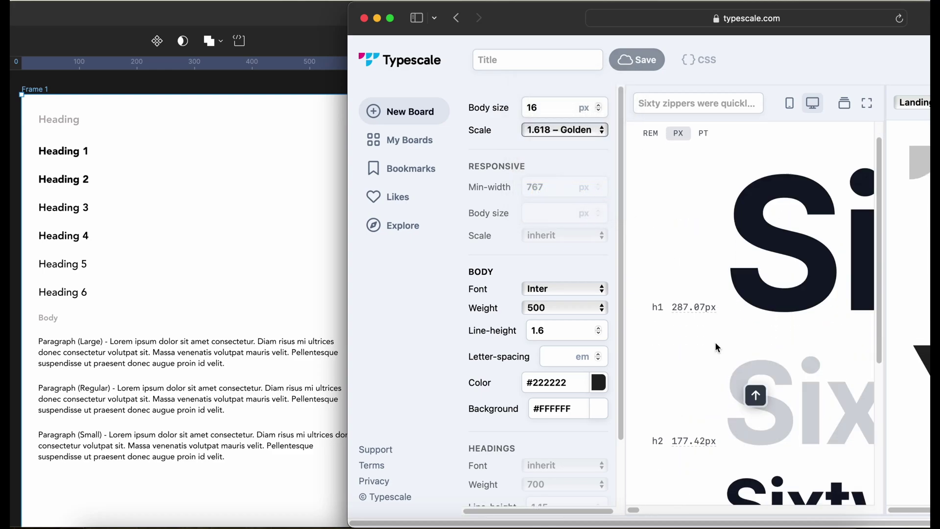
scroll(720, 338, "down", 5)
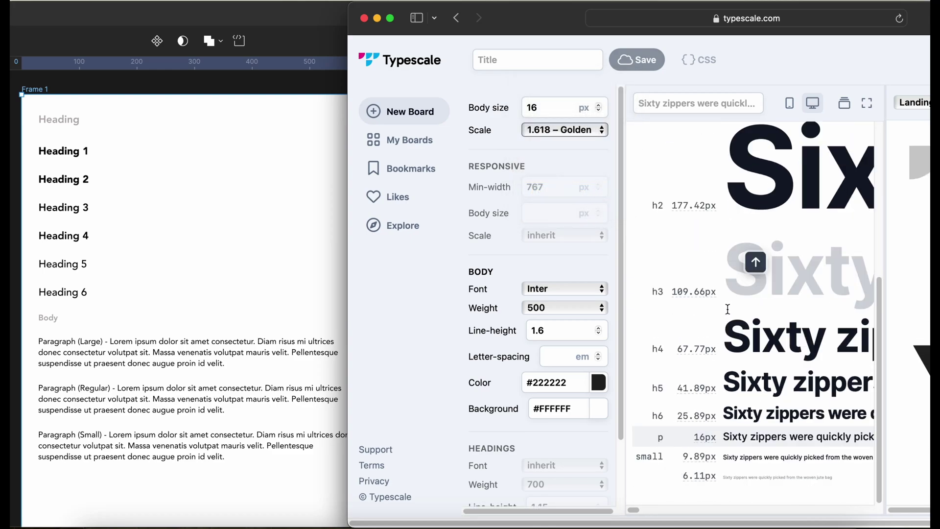
mouse_move(761, 419)
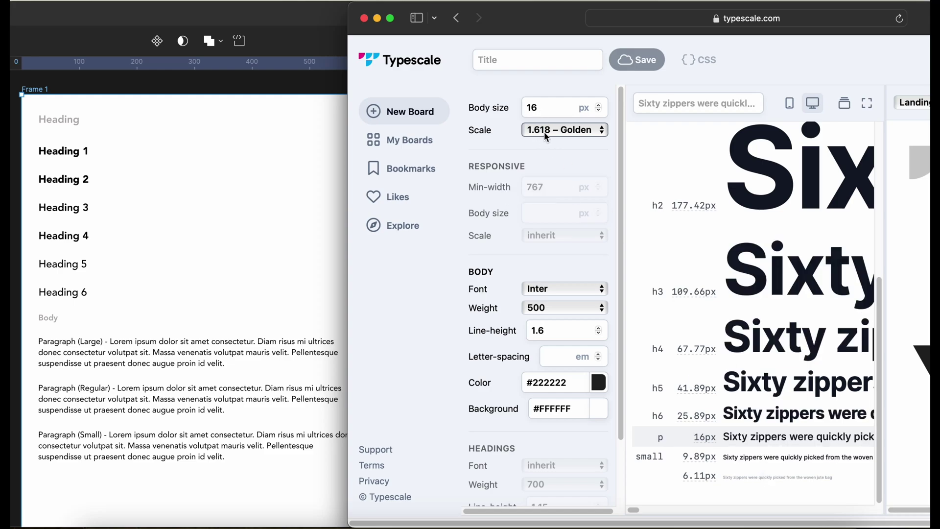
left_click(582, 131)
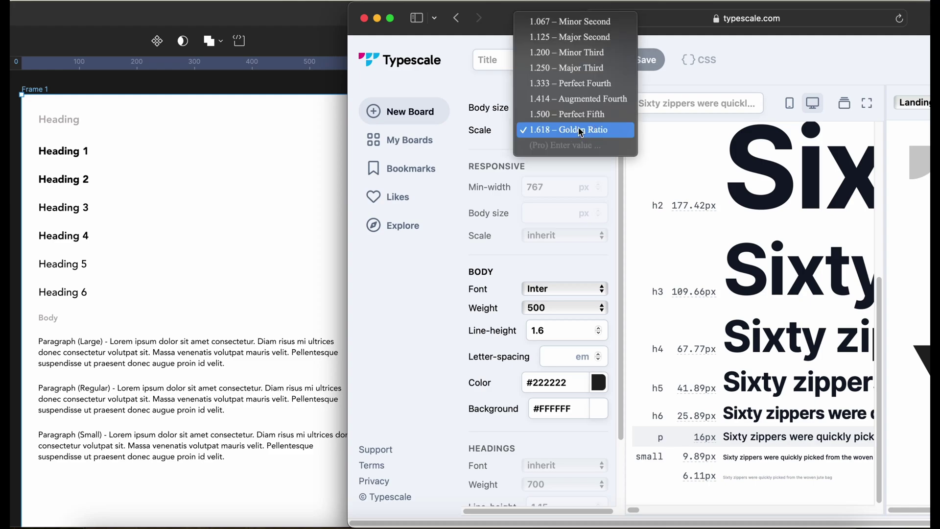
left_click(582, 61)
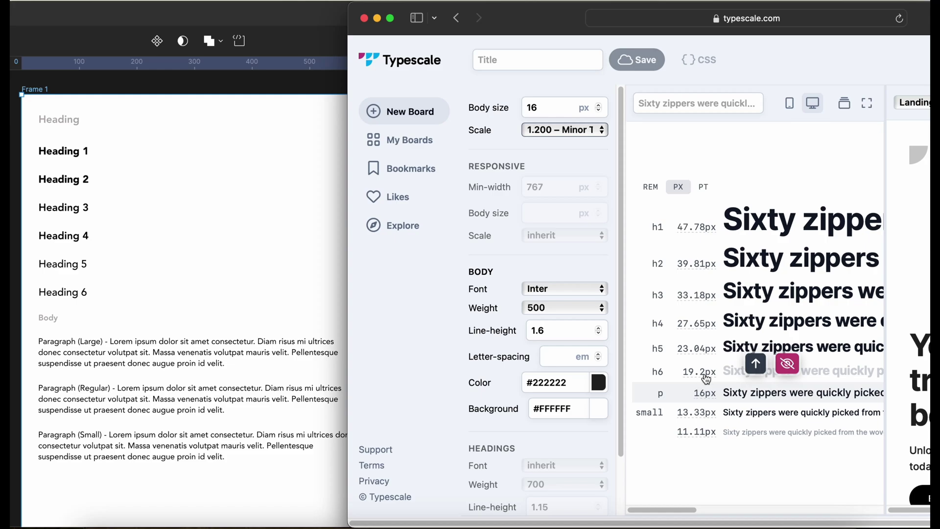
Set the Paragraph (Large) text to 19.2 px, Typescale's h6 size.
left_click(705, 375)
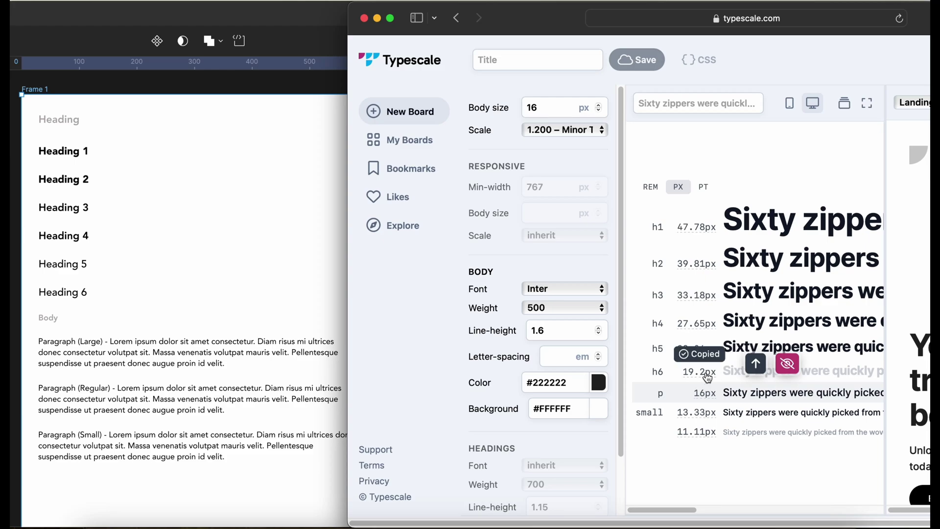
left_click(140, 361)
left_click(148, 351)
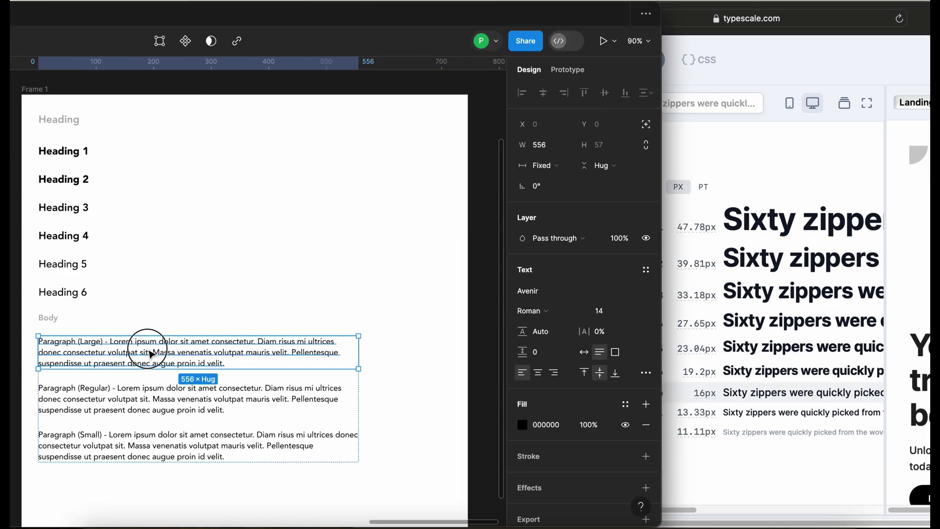
double_click(105, 346)
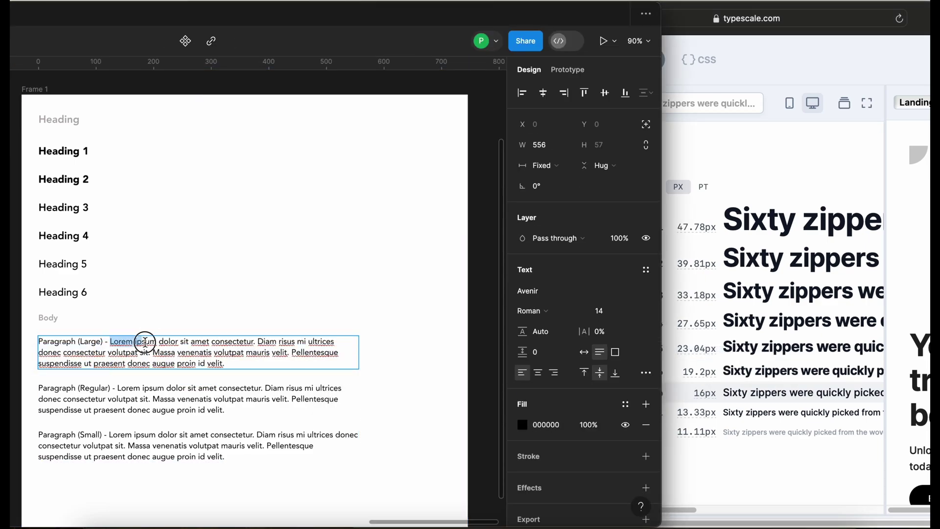
left_click(228, 366)
key("super+a")
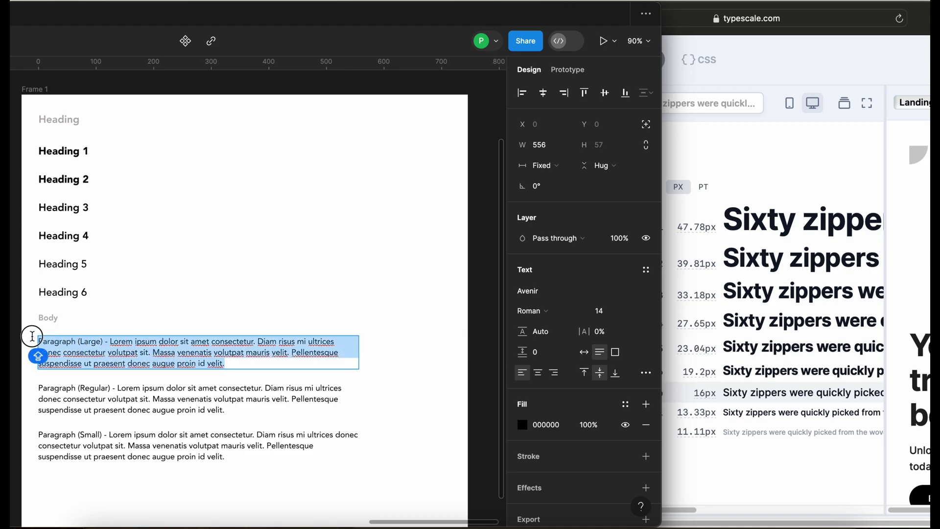
left_click(604, 312)
type("19.2px")
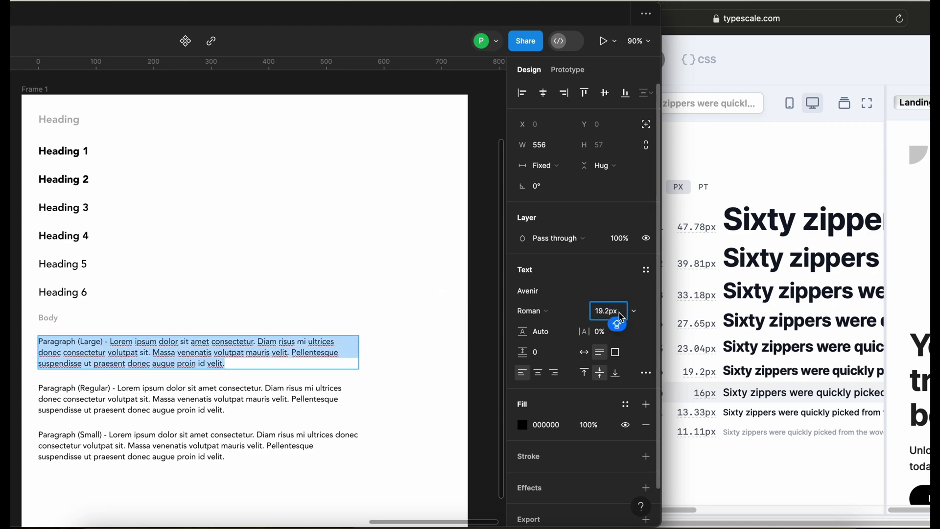
key("Return")
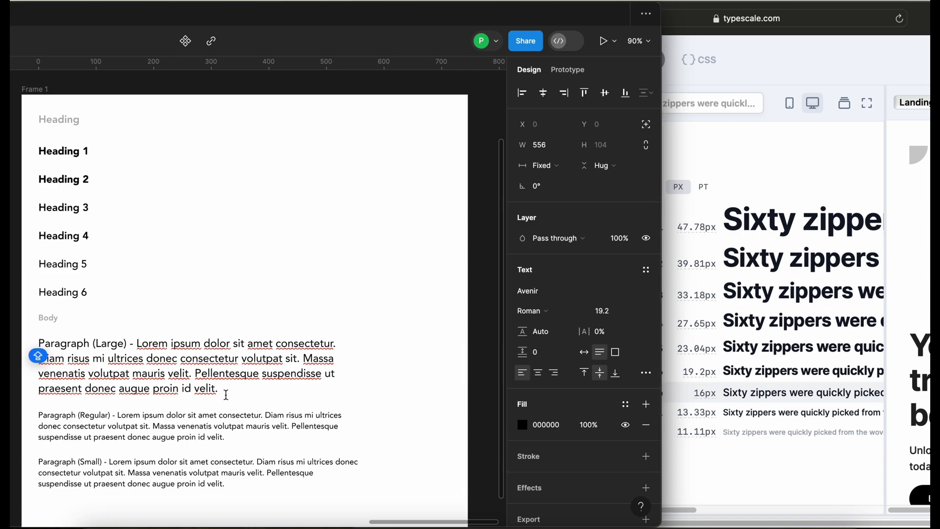
Set the Paragraph (Regular) text to 16 px.
left_click(211, 419)
double_click(211, 420)
key("super+a")
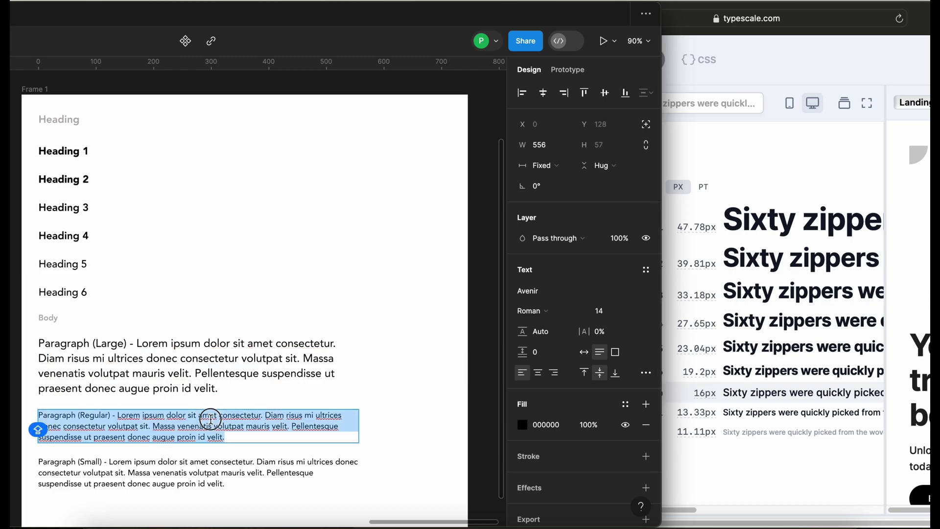
left_click(604, 312)
type("1")
key("Return")
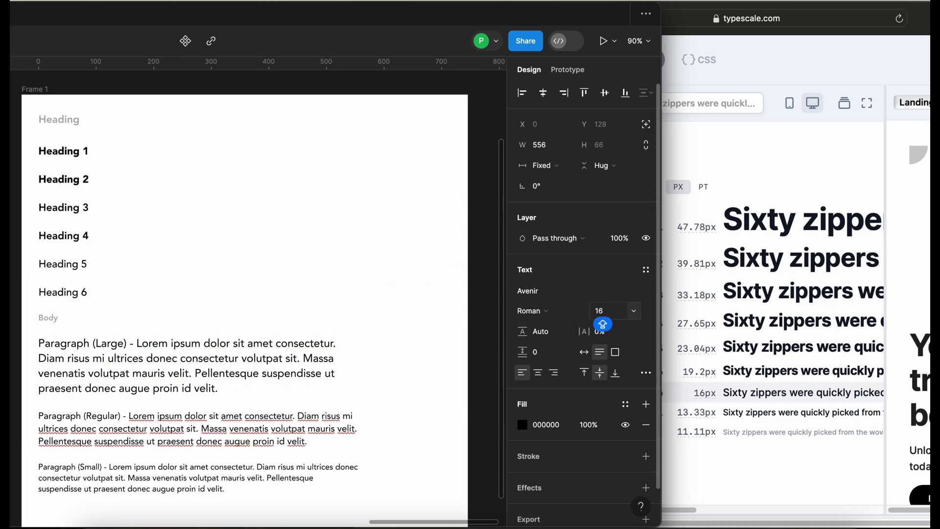
scroll(386, 386, "down", 3)
key("Escape")
Recheck the font sizes of Paragraph (Large), Small and Regular.
left_click(325, 266)
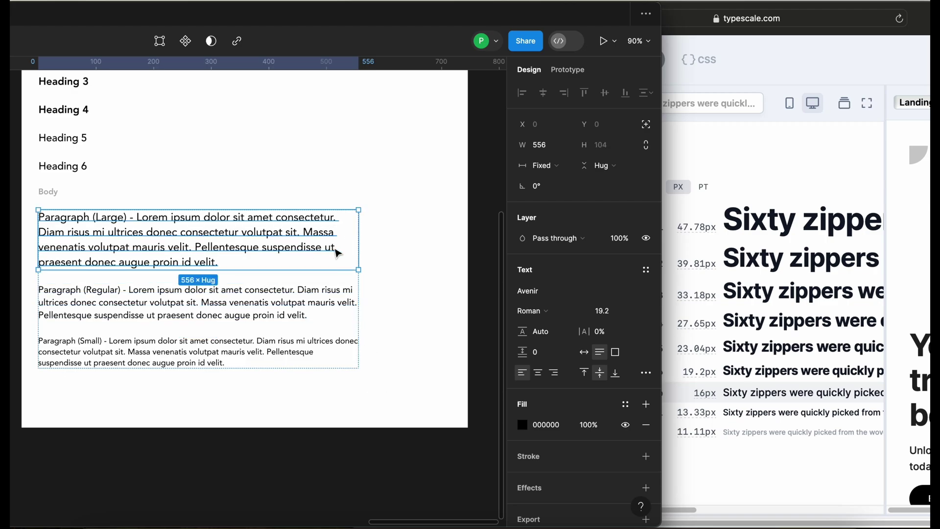
scroll(313, 294, "up", 2)
double_click(149, 399)
key("super+a")
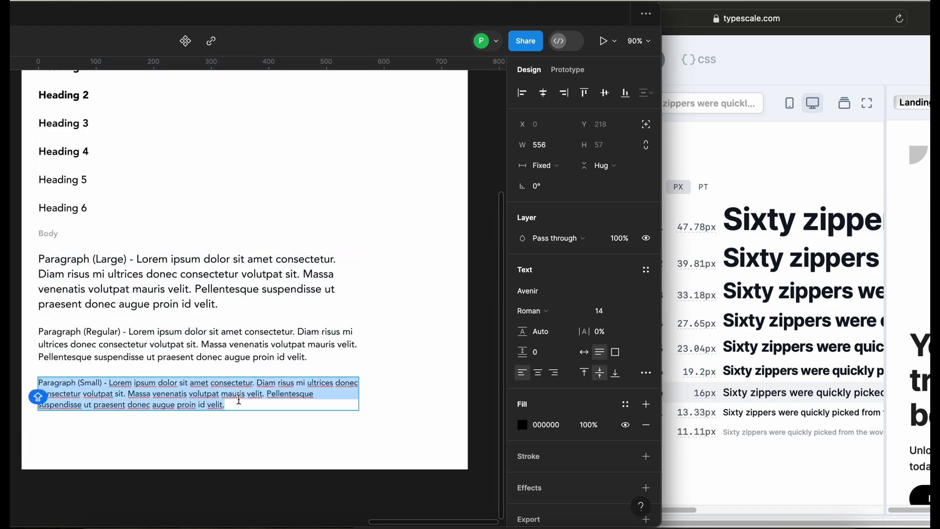
double_click(274, 346)
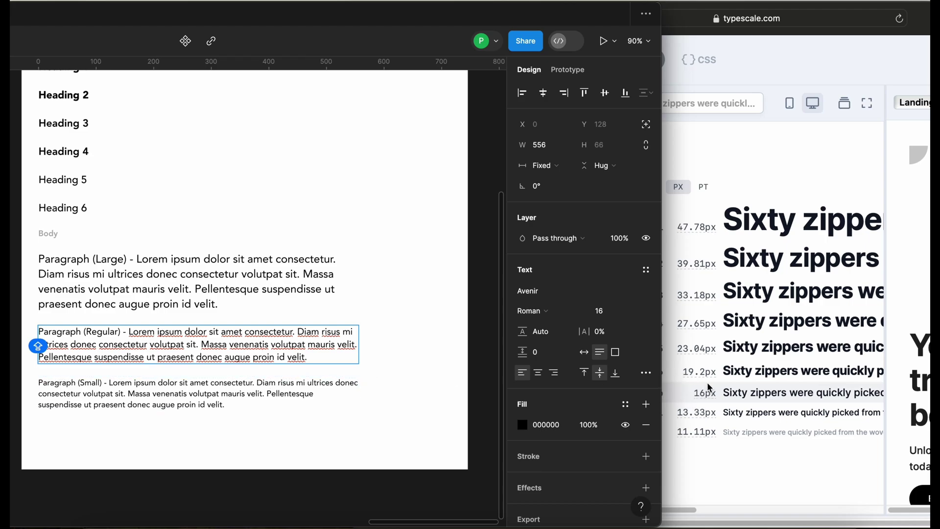
Copy Typescale's 13.33 px small size and apply it to Paragraph (Small).
left_click(710, 416)
left_click(702, 417)
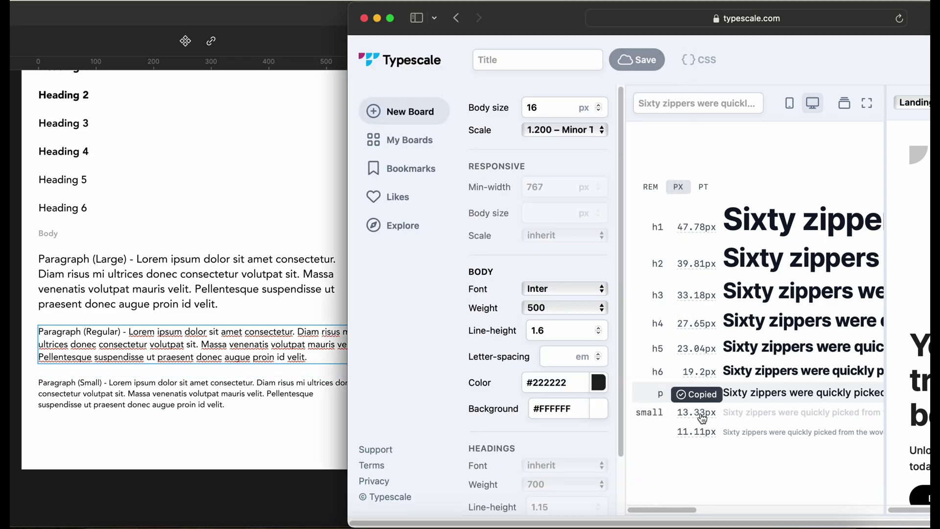
left_click(151, 410)
double_click(248, 392)
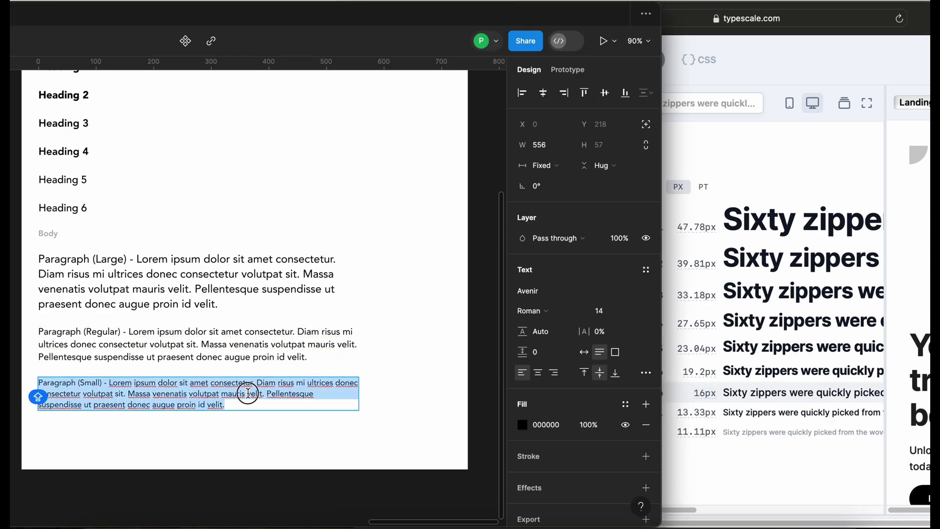
left_click(600, 311)
key("ctrl+v")
key("Return")
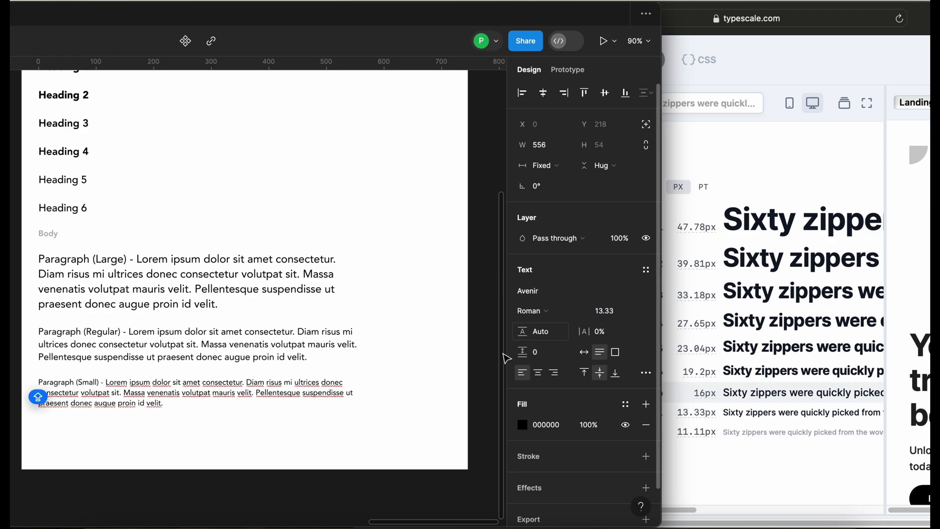
key("Escape")
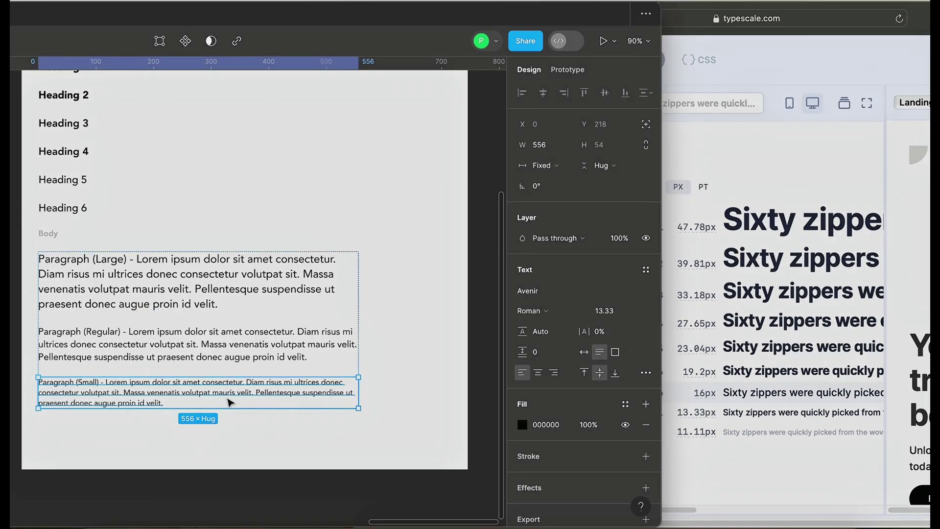
Wrap Headings 1–6 in an auto-layout stack spaced 24 apart.
left_click_drag(30, 74, 78, 218)
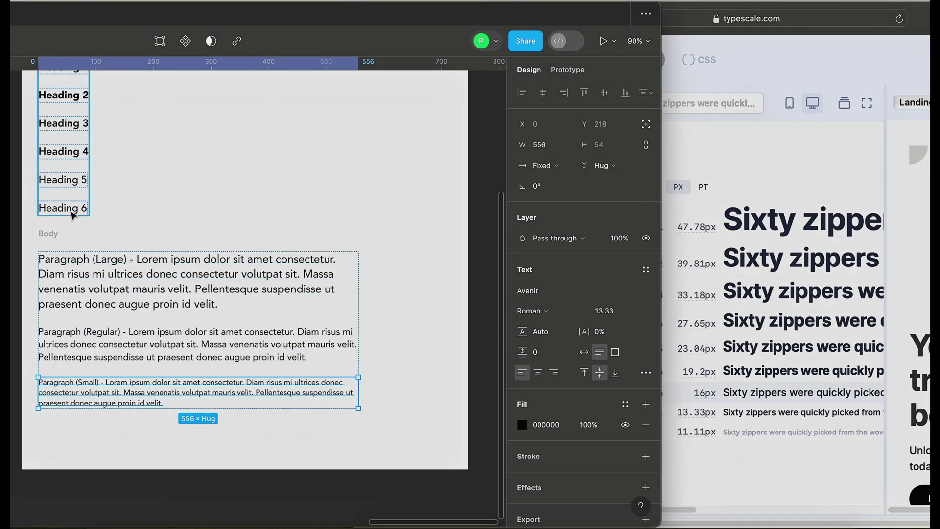
key("shift+a")
scroll(79, 213, "up", 2)
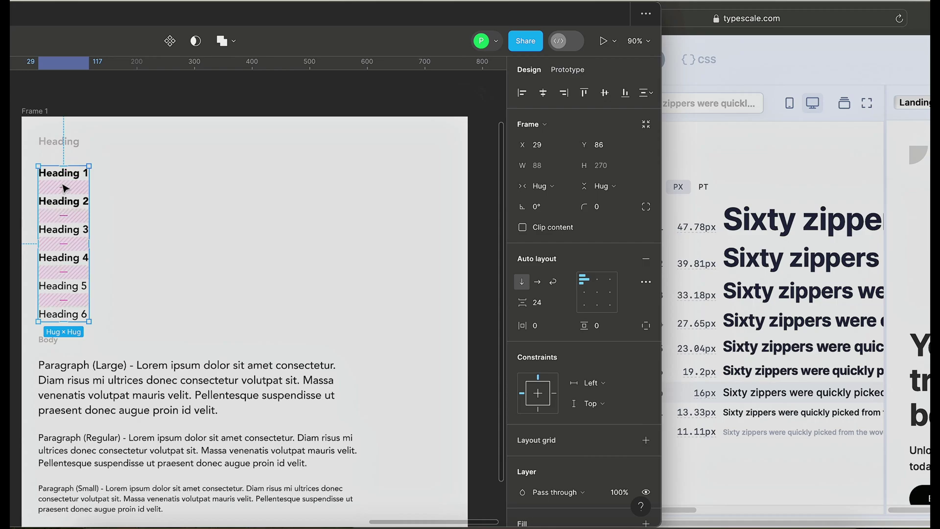
left_click(70, 172)
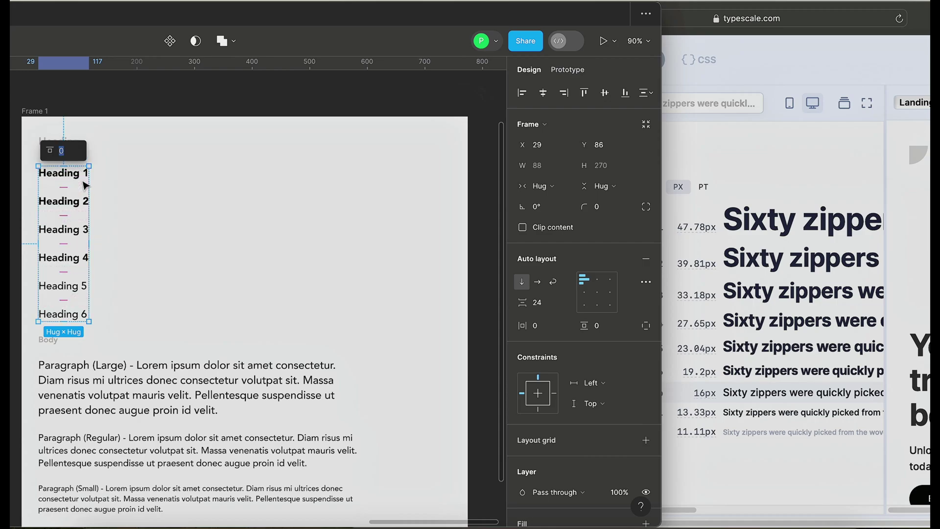
key("Escape")
Copy Typescale's 47.78 px h1 size and apply it to Heading 1.
left_click(80, 179)
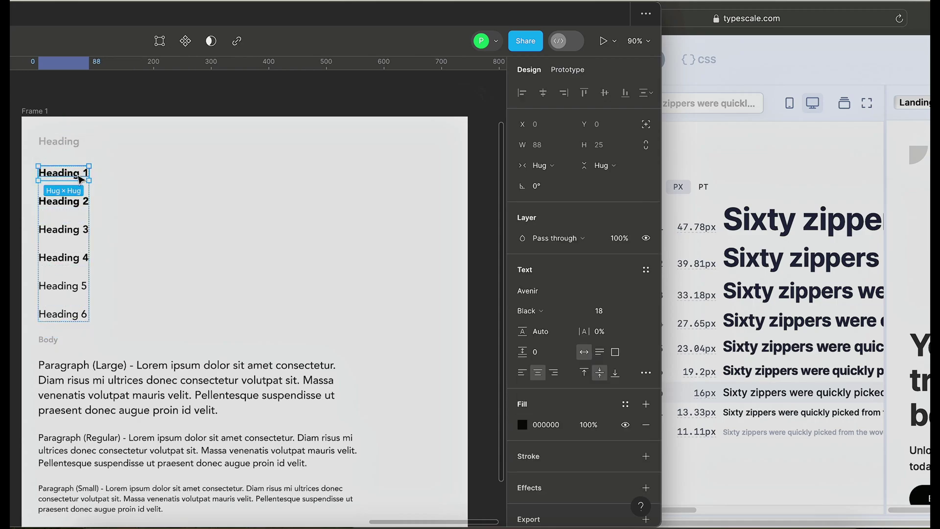
left_click(705, 234)
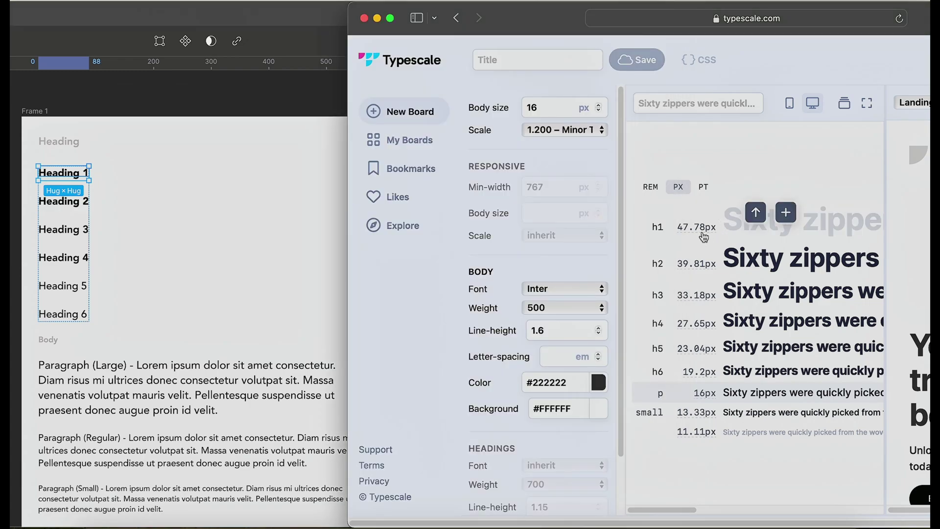
left_click(705, 231)
left_click(243, 255)
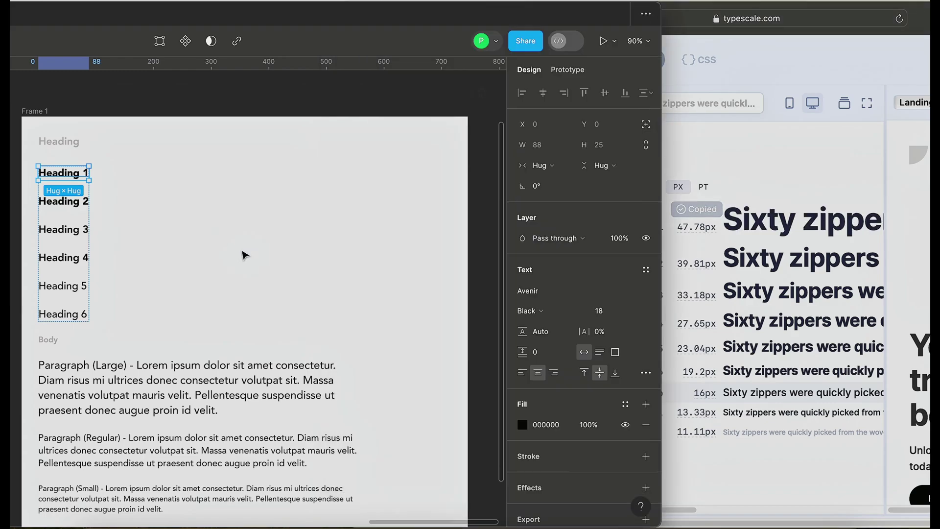
left_click(607, 312)
key("super+v")
key("Return")
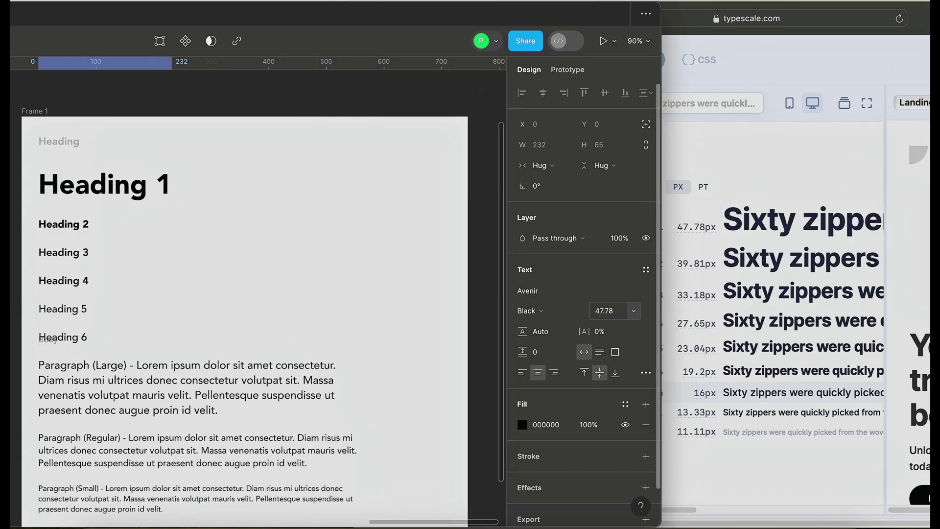
Select the heading stack, then inspect the 'Fashion is your voice' hero heading's size.
left_click(325, 248)
left_click(147, 248)
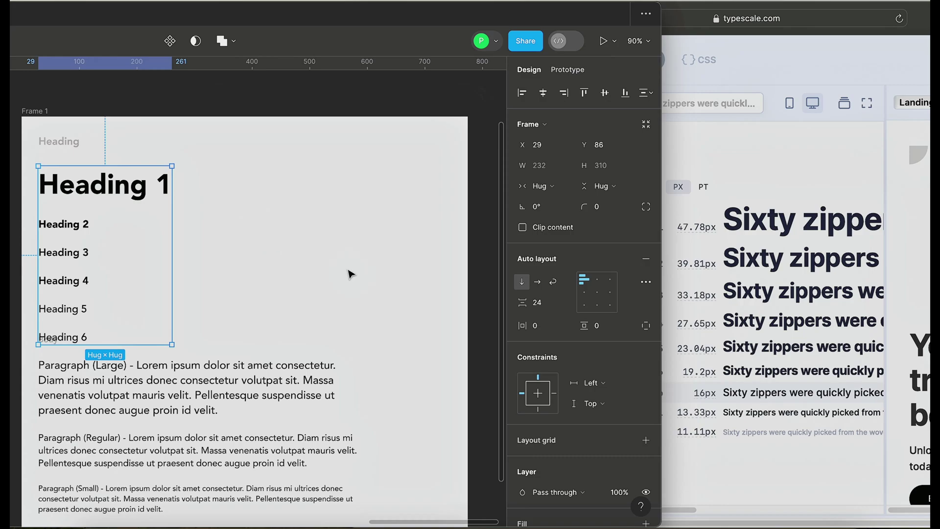
scroll(363, 276, "down", 10)
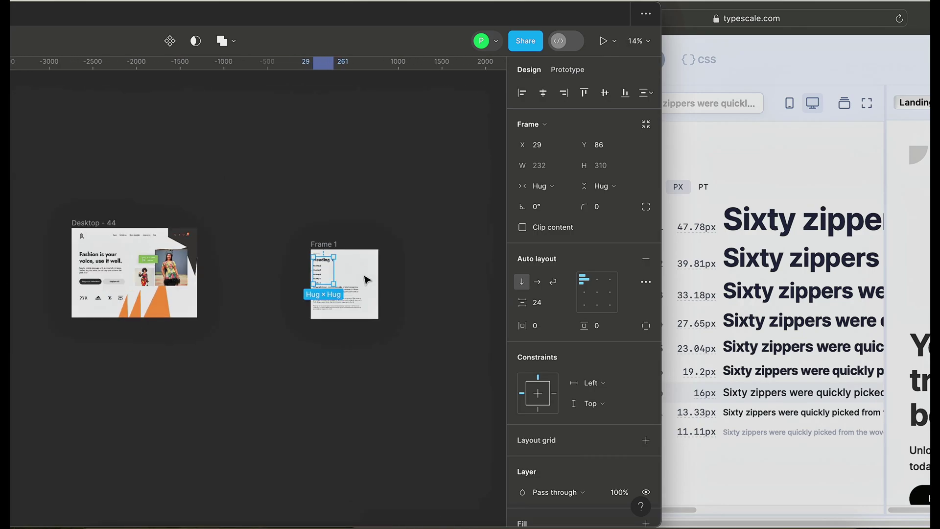
scroll(169, 290, "up", 5)
left_click(164, 265)
left_click(164, 262)
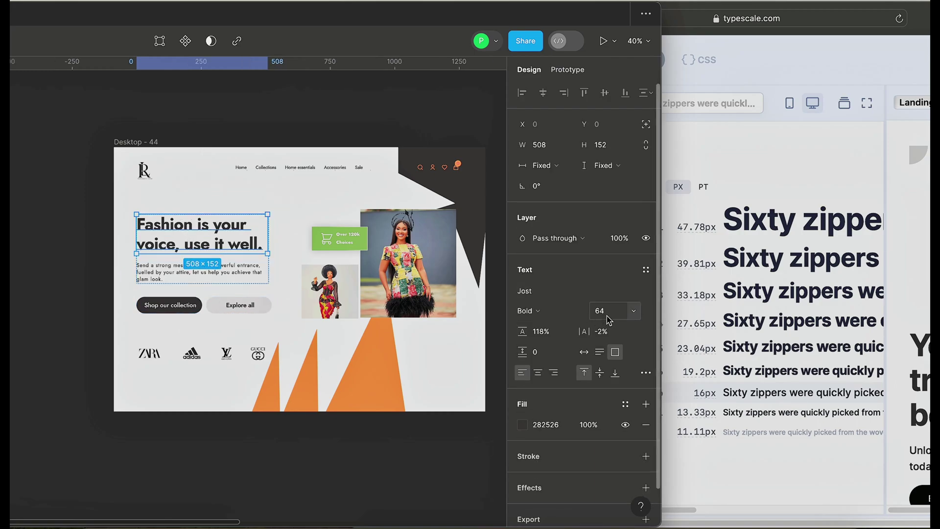
scroll(178, 270, "down", 5)
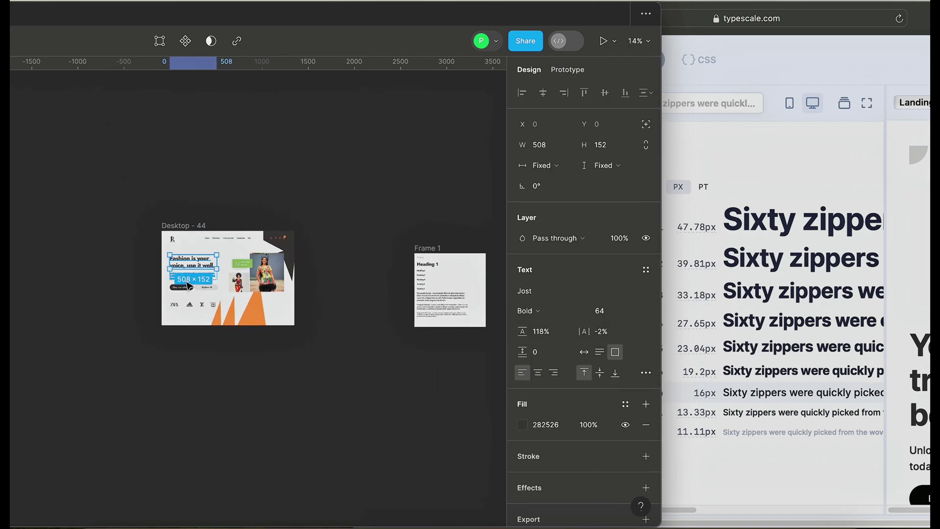
scroll(412, 279, "up", 6)
scroll(411, 283, "up", 3)
left_click(367, 245)
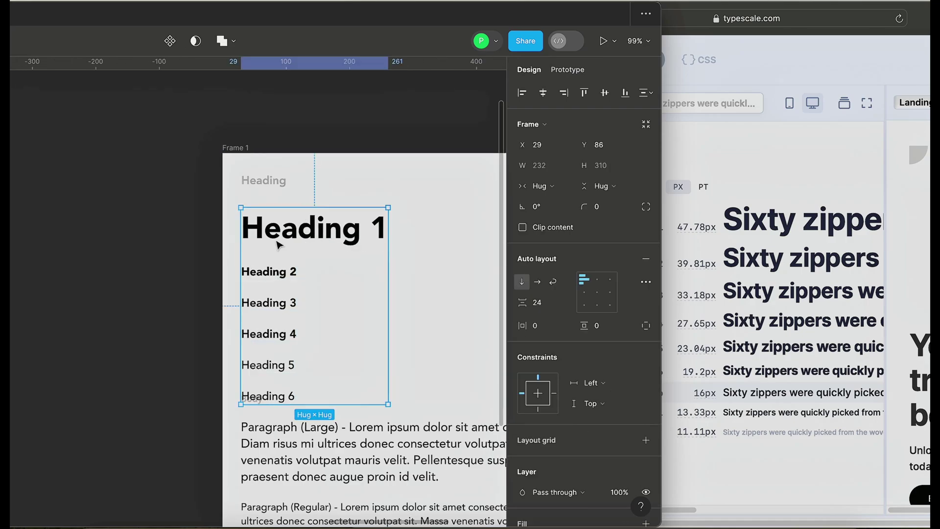
scroll(367, 246, "down", 1)
scroll(273, 252, "up", 1)
scroll(277, 252, "down", 3)
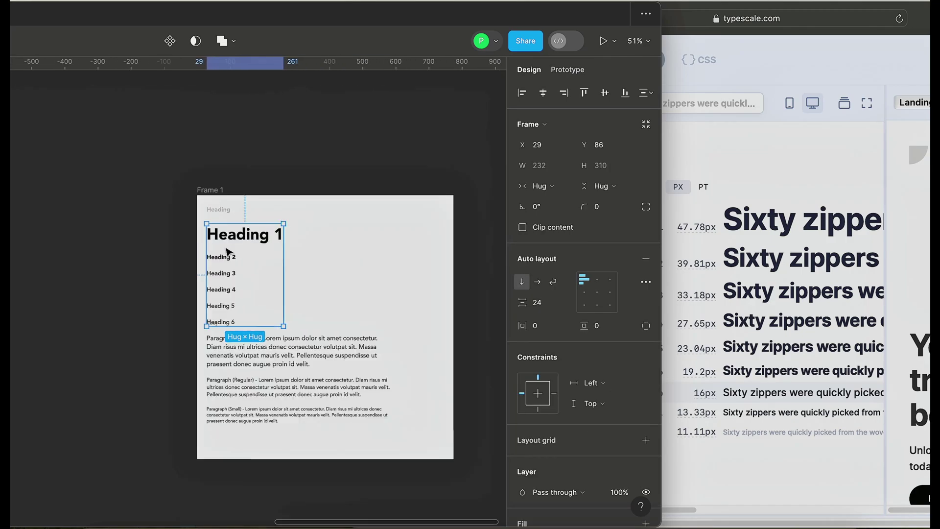
scroll(388, 279, "up", 4)
double_click(157, 224)
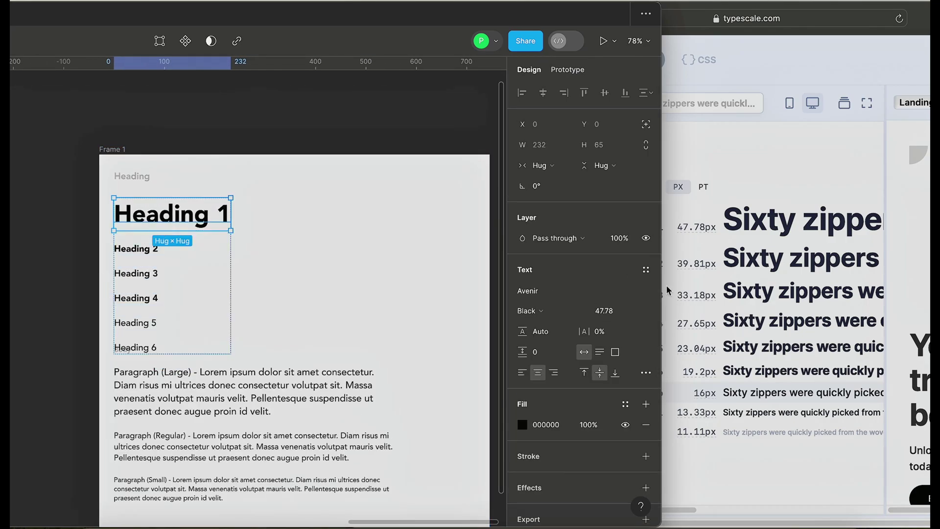
Bring Typescale forward to review its 1.200 Minor Third sizes, 47.78 px down to 13.33 px.
left_click(762, 206)
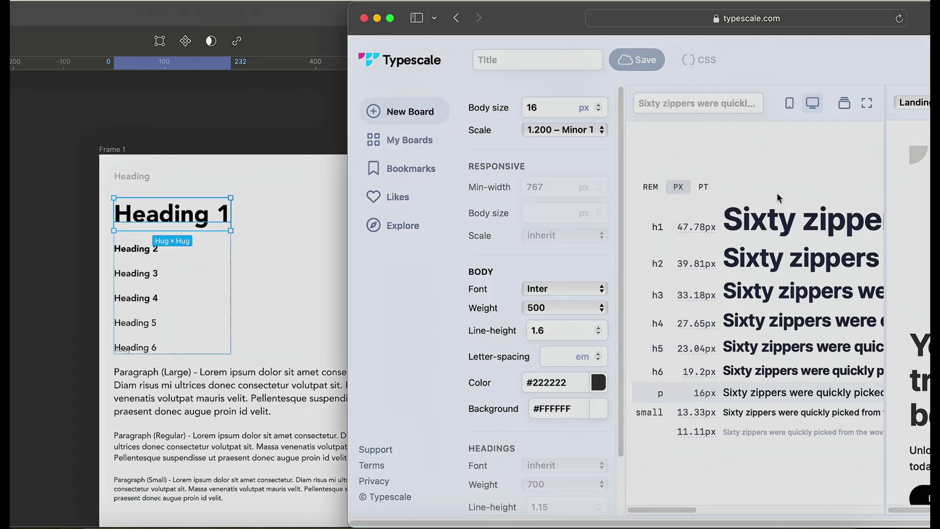
mouse_move(767, 218)
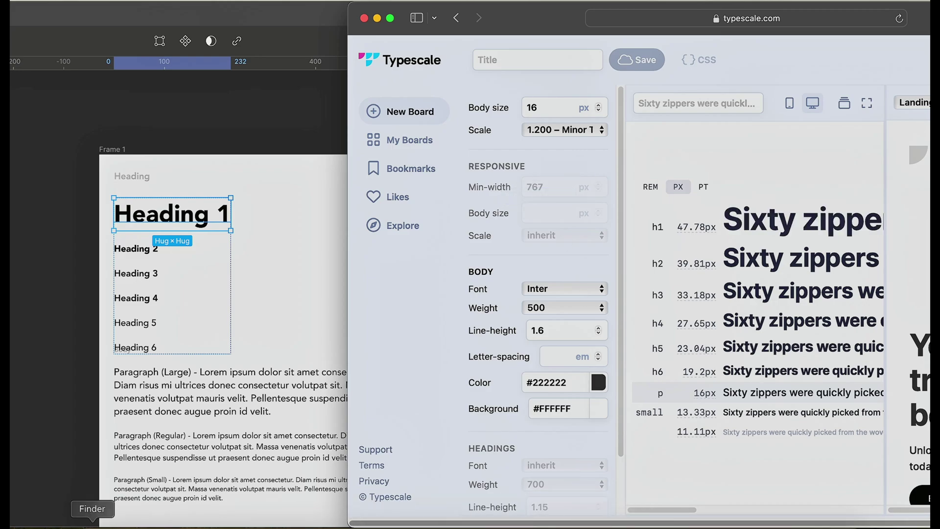
Launch Calculator beside Typescale and enter Heading 1's size, 47.78.
left_click(174, 523)
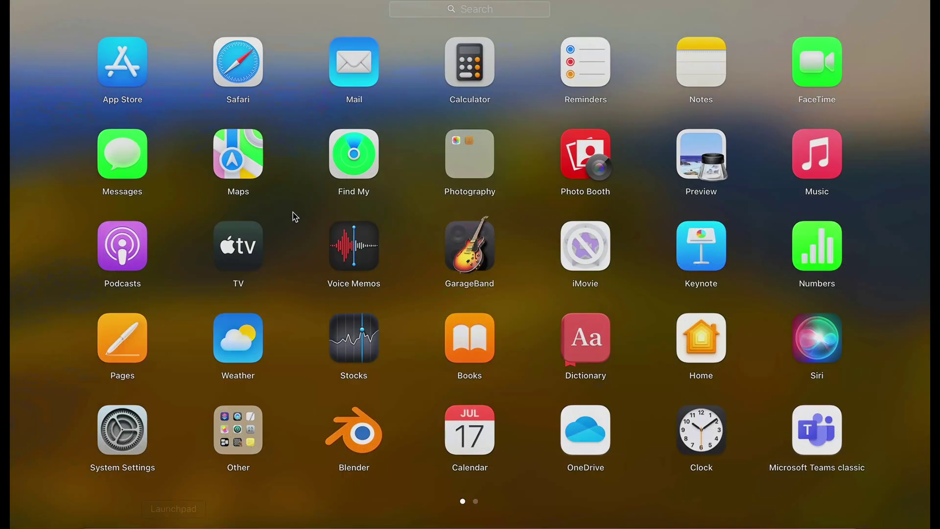
left_click(460, 75)
left_click_drag(607, 28, 475, 82)
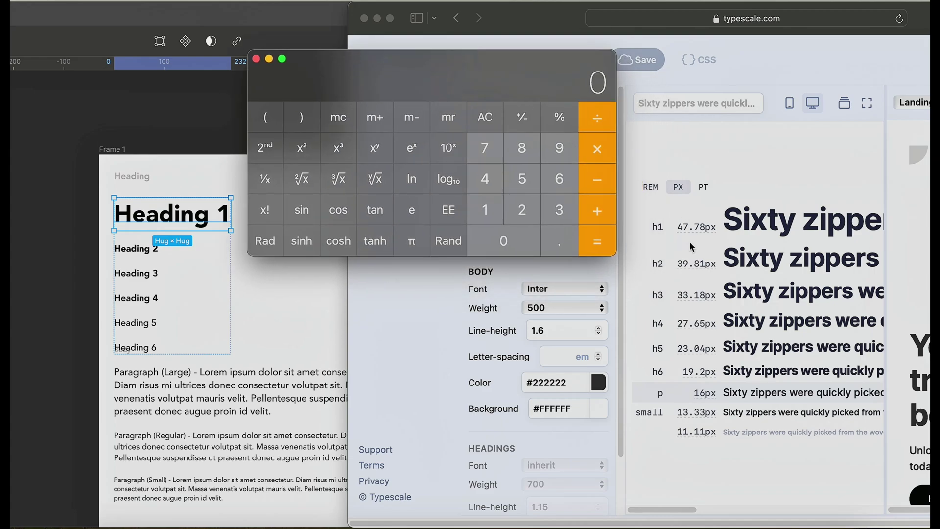
left_click(498, 183)
left_click(484, 146)
left_click(560, 243)
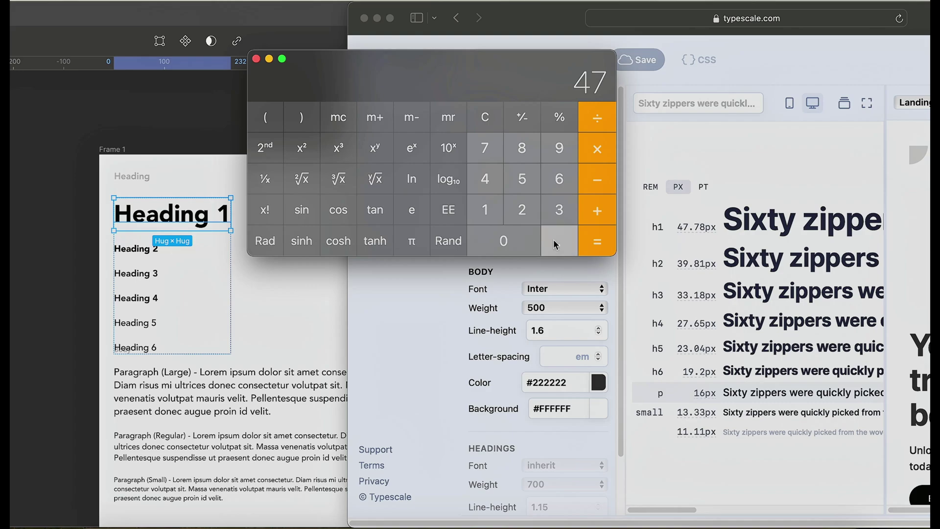
left_click(485, 148)
left_click(521, 152)
left_click_drag(486, 81, 301, 109)
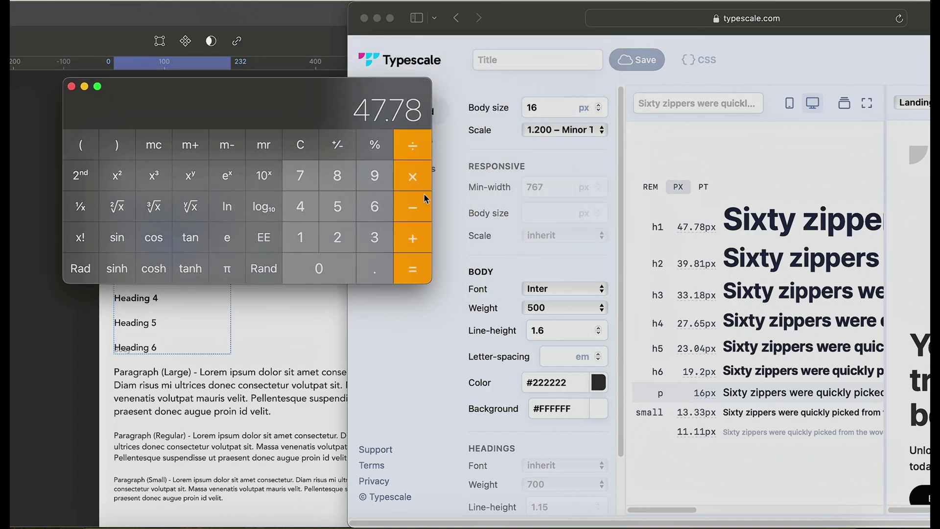
Multiply 47.78 by the 1.200 scale ratio.
left_click(416, 183)
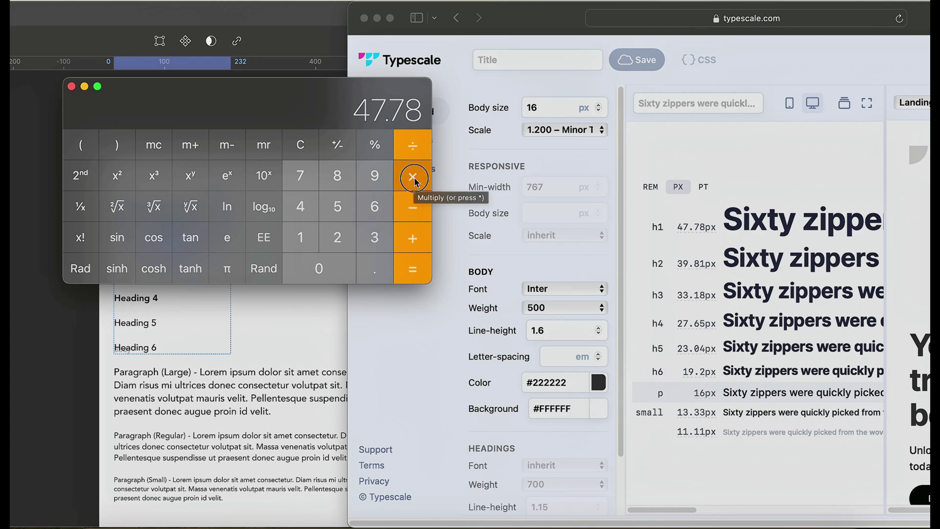
left_click(316, 238)
left_click(373, 265)
left_click(338, 236)
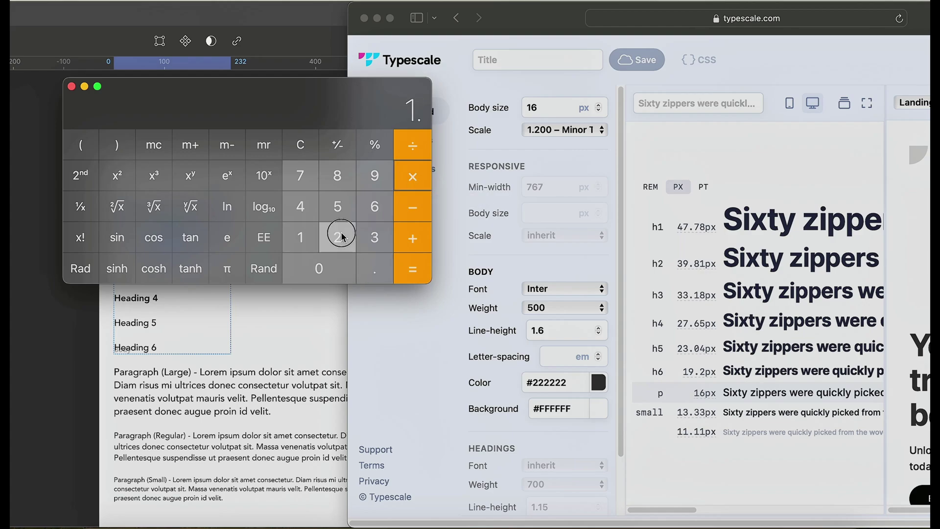
left_click(327, 270)
left_click(328, 274)
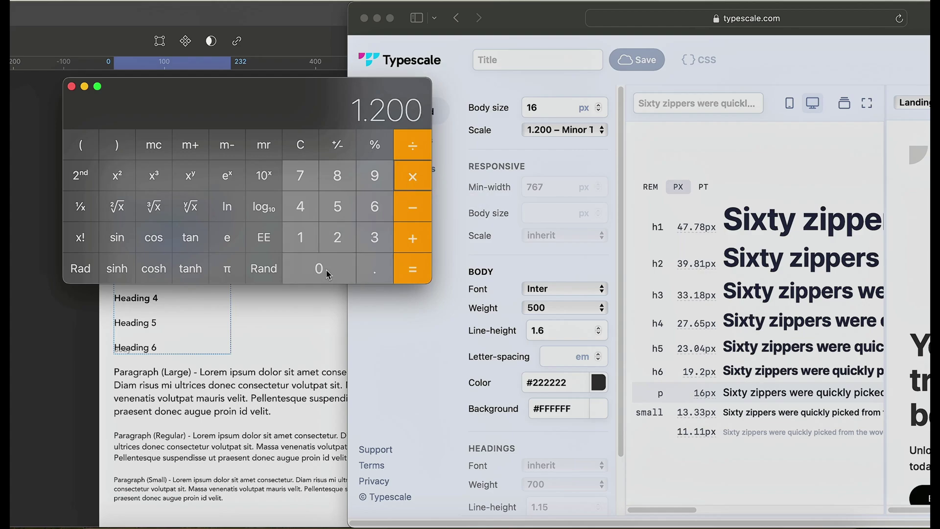
left_click(425, 273)
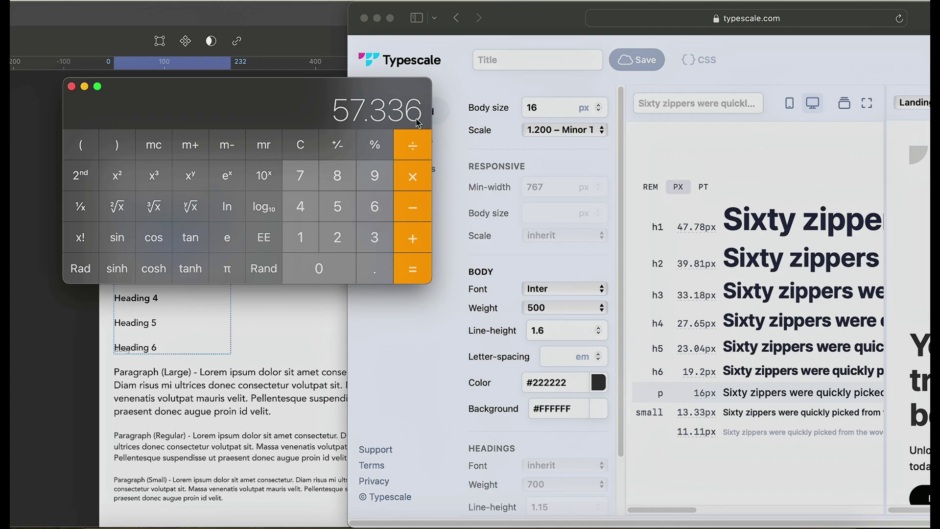
Multiply the result by 1.200 again, giving the next size 68.8032.
left_click(412, 181)
left_click(300, 238)
left_click(370, 270)
left_click(343, 245)
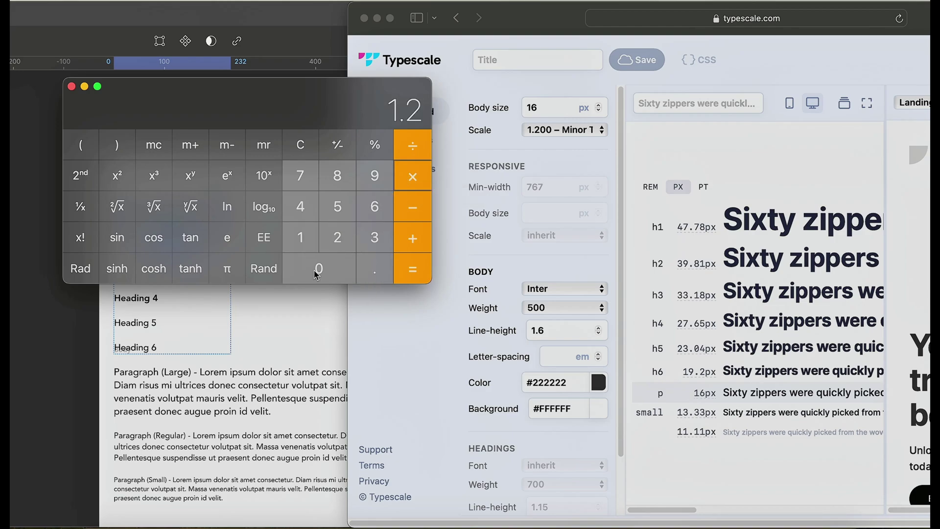
double_click(318, 269)
left_click(412, 271)
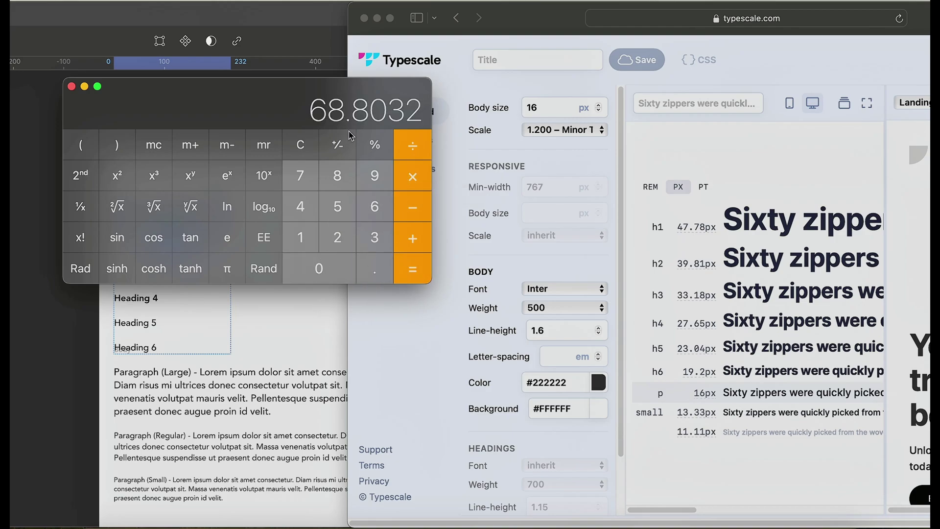
Clear the calculator and re-enter 47.78 times a multiplier, mistyped as 120.
left_click(310, 153)
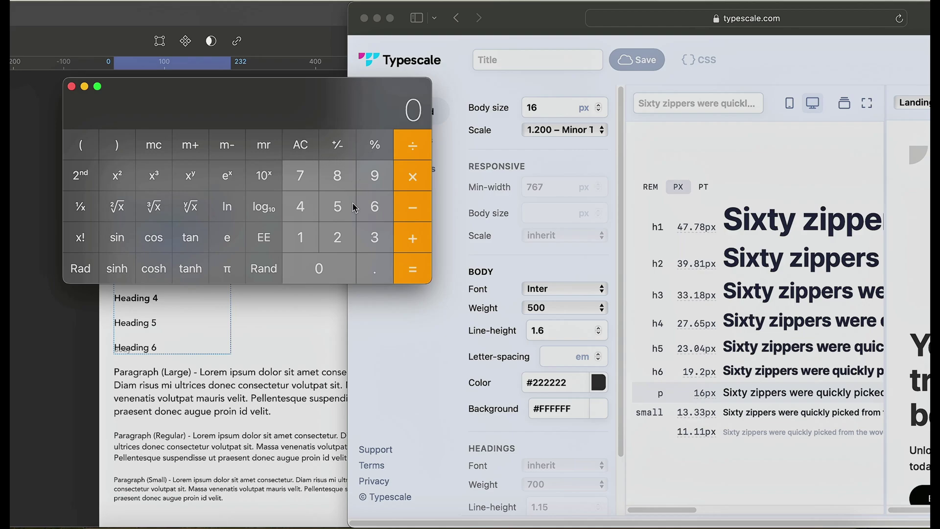
left_click(304, 212)
left_click(301, 175)
left_click(376, 271)
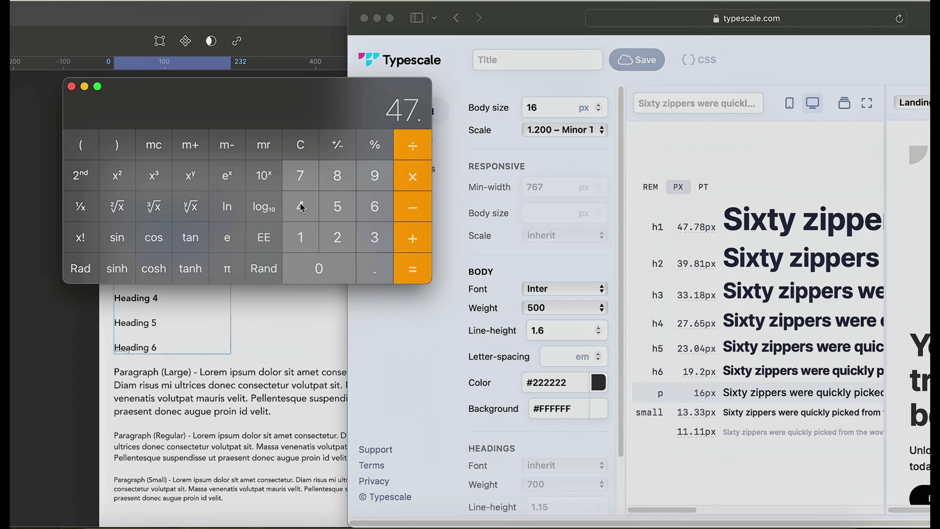
left_click(301, 176)
left_click(337, 176)
left_click(411, 181)
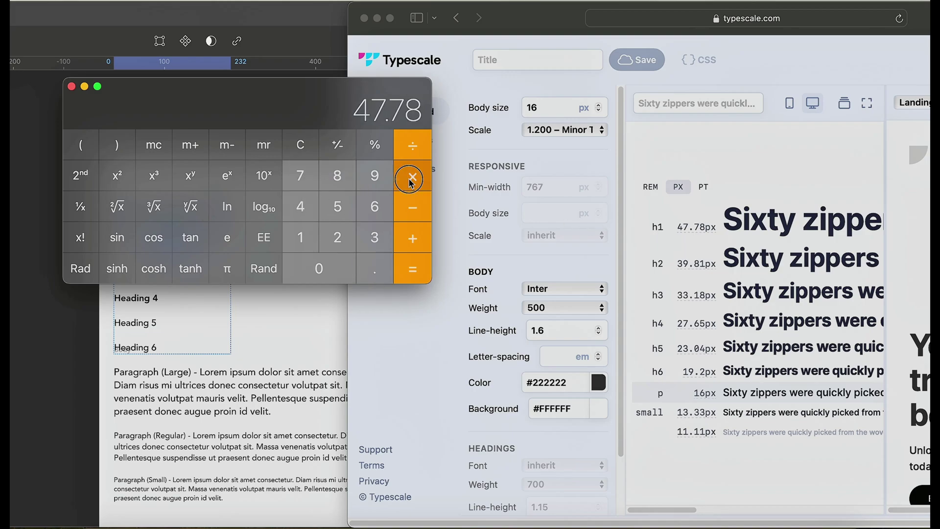
left_click(303, 237)
left_click(336, 237)
left_click(326, 267)
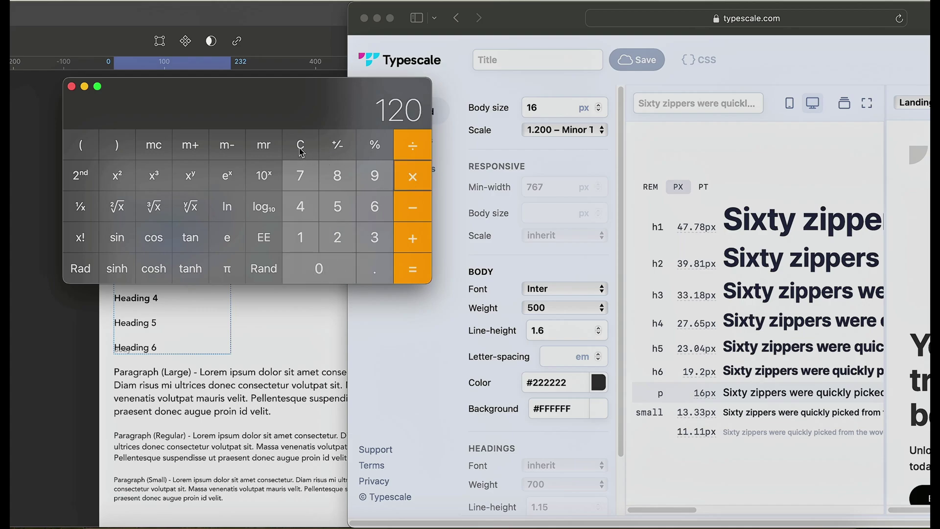
Correct the multiplier to 1.200 and compute 47.78 × 1.2 = 57.336.
left_click(302, 153)
left_click(313, 237)
left_click(361, 265)
left_click(331, 250)
double_click(331, 256)
left_click(418, 267)
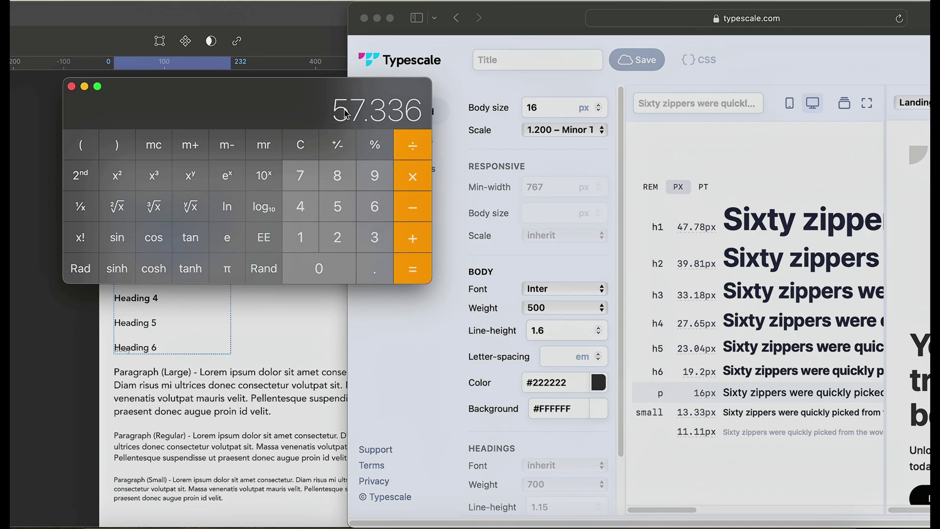
left_click_drag(344, 122, 393, 124)
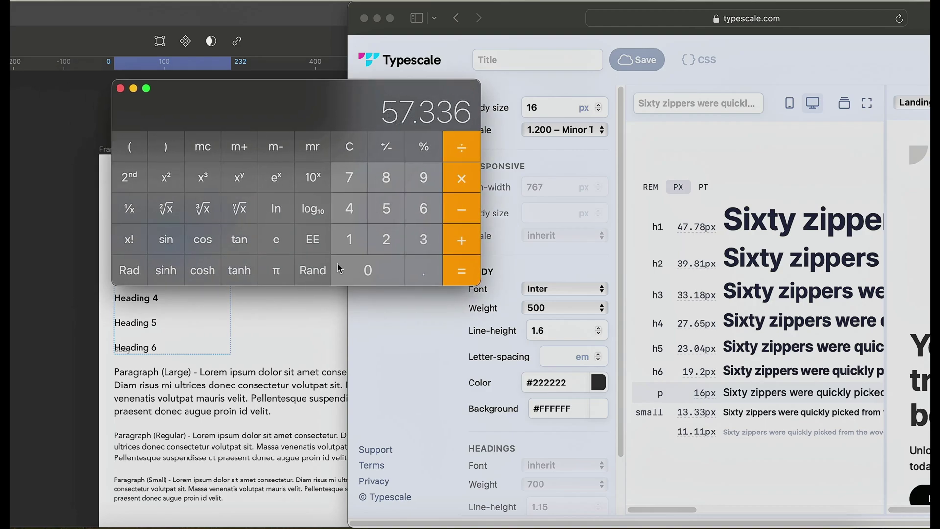
Set Heading 1's font size to 57.336.
left_click(308, 307)
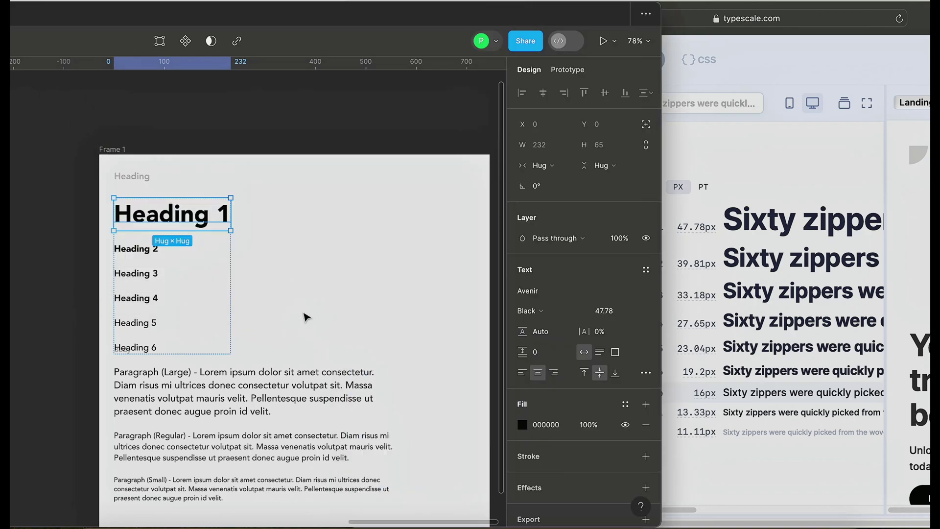
left_click(616, 315)
type("5")
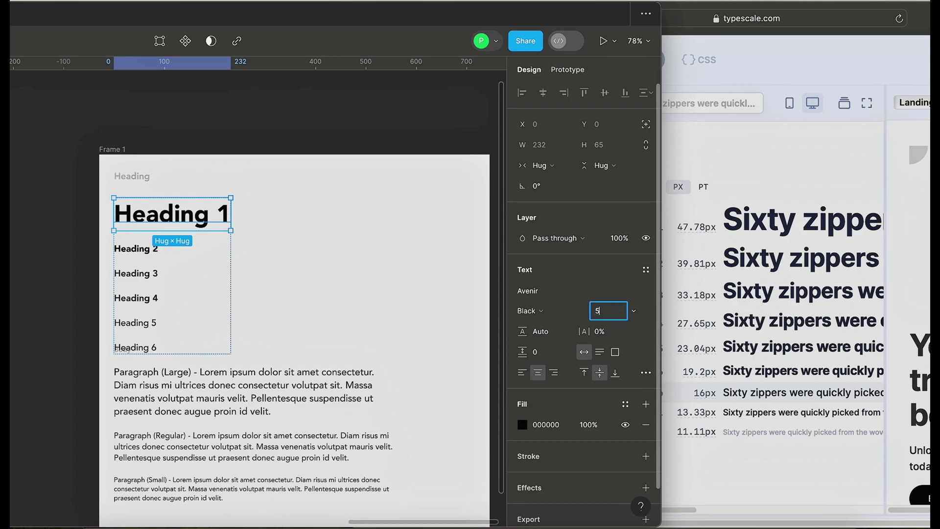
type("7.")
type("336")
key("Return")
scroll(248, 273, "down", 4)
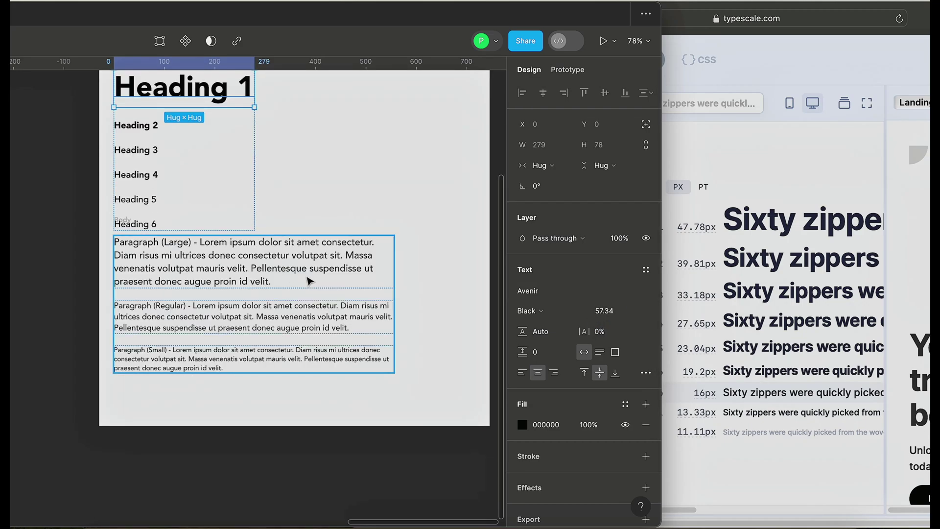
scroll(311, 279, "down", 3)
Wrap the three paragraphs in auto layout, then wrap the Heading label with the Heading 1–6 frame.
left_click(298, 321)
key("shift+a")
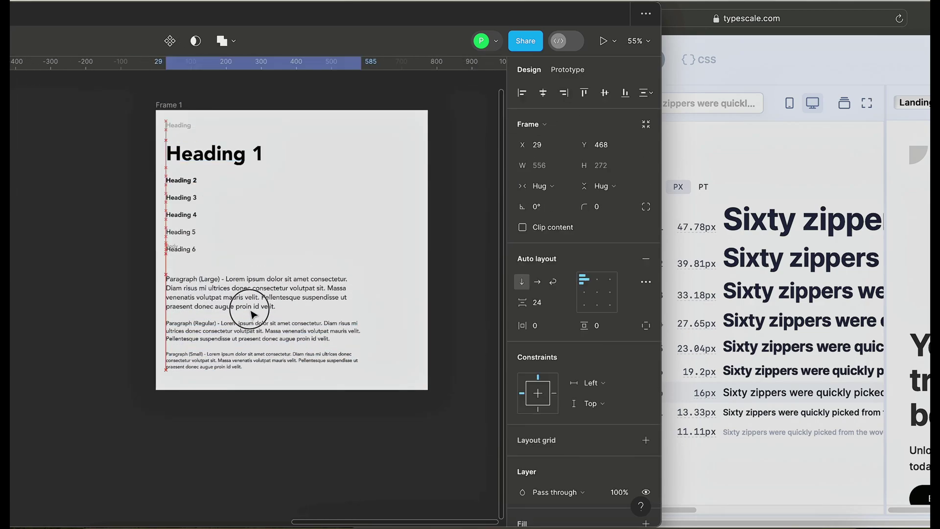
left_click(210, 235)
left_click_drag(185, 210, 189, 168)
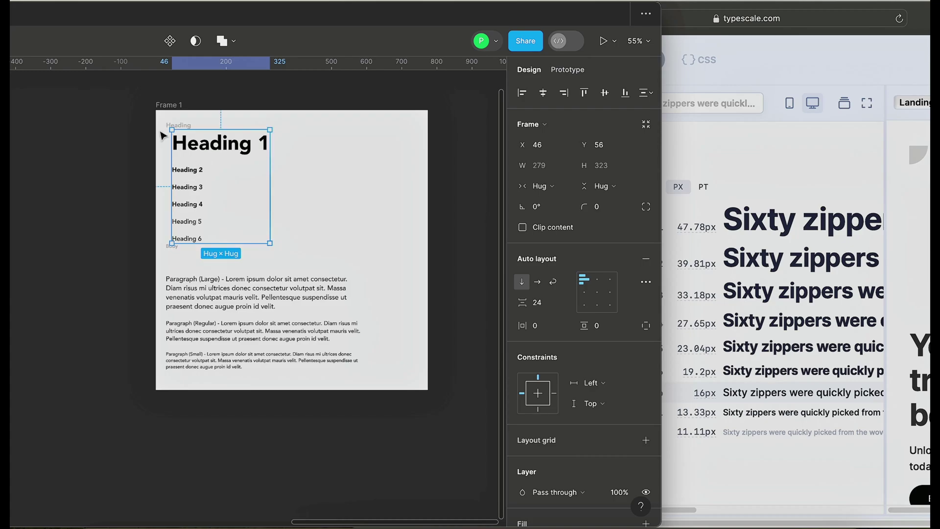
scroll(196, 120, "up", 5)
left_click(209, 120, "shift")
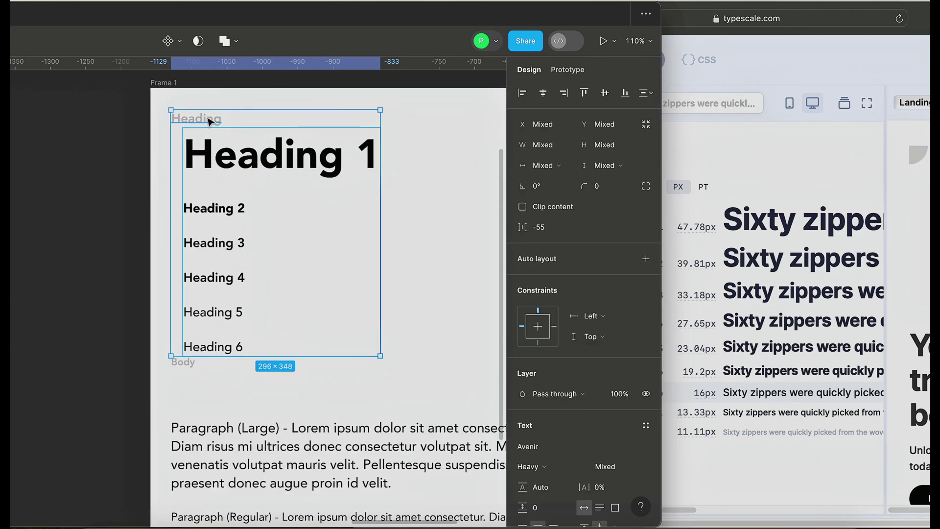
key("shift+a")
Move the Body label below Heading 6 and wrap headings and paragraphs in one auto-layout stack.
left_click(194, 327)
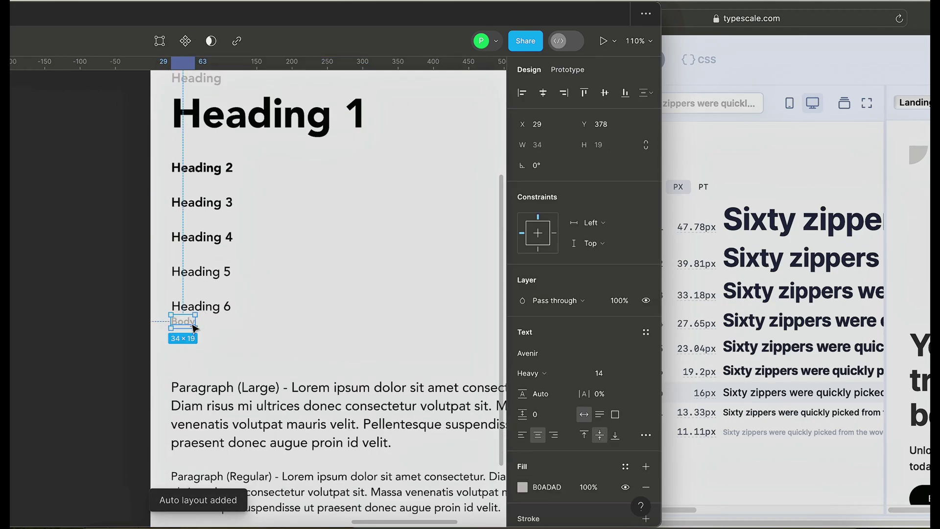
left_click_drag(194, 327, 191, 343)
left_click(231, 312)
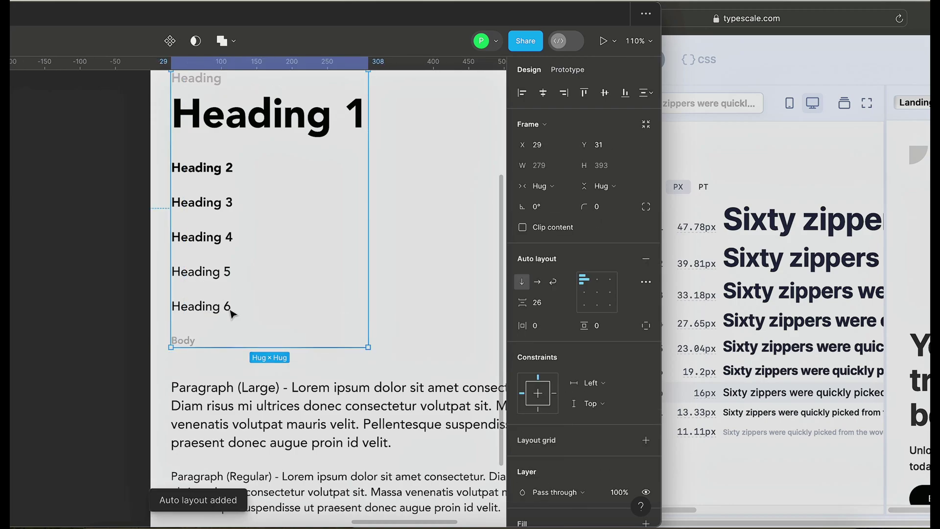
scroll(233, 313, "right", 5)
scroll(319, 373, "left", 6)
scroll(320, 373, "up", 1)
scroll(323, 353, "down", 2)
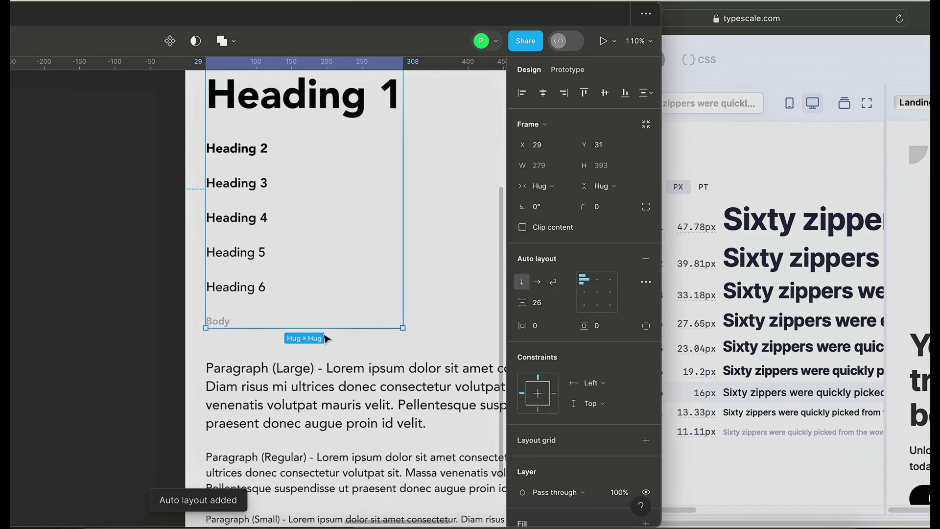
left_click(302, 392, "shift")
key("shift+a")
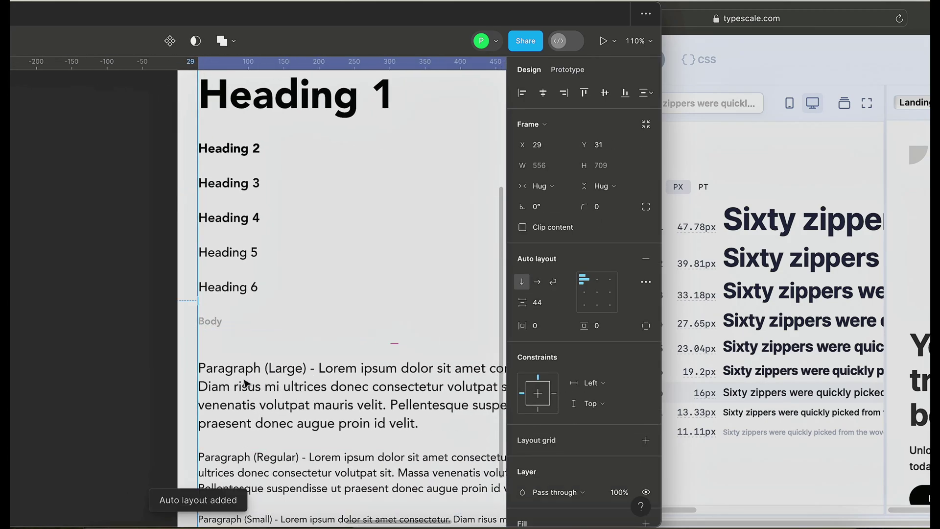
Resize Frame 1 to 1019 tall.
scroll(247, 383, "down", 5)
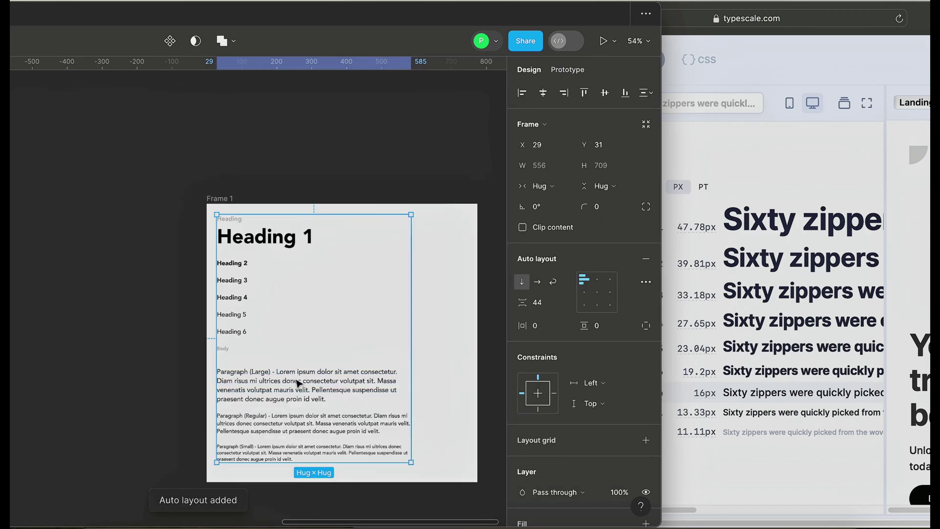
left_click(232, 200)
mouse_move(361, 484)
left_mouse_down()
mouse_move(361, 518)
mouse_move(361, 470)
left_mouse_up()
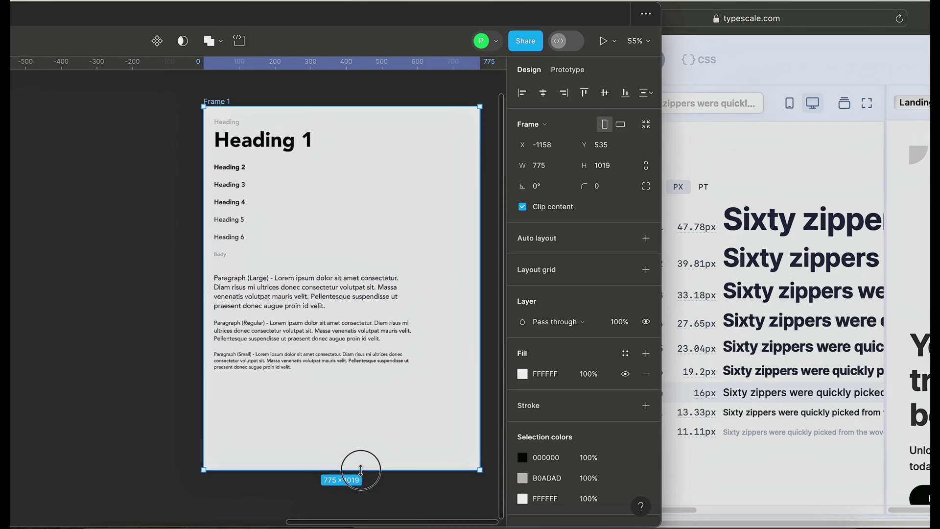
scroll(361, 470, "up", 3)
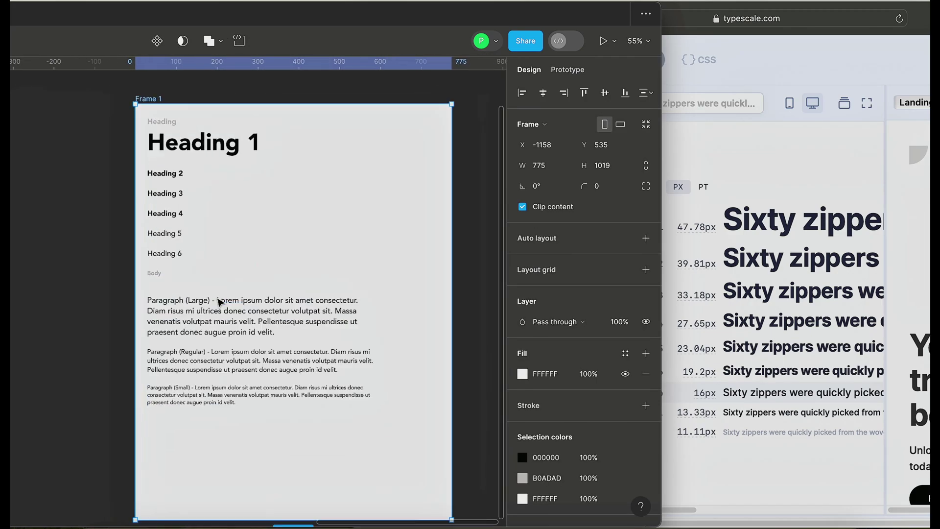
scroll(219, 302, "up", 3)
Give the heading group auto layout with Shift+A.
left_click(167, 143)
key("shift+a")
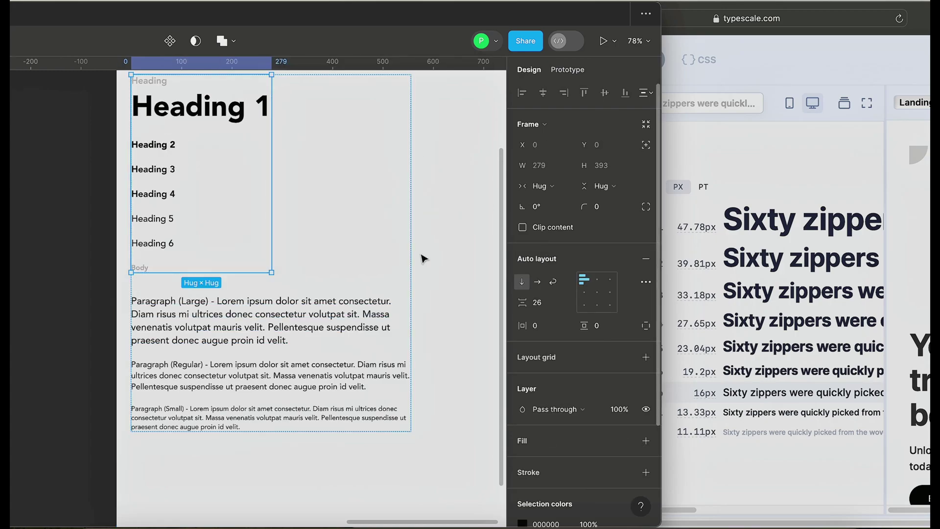
scroll(245, 208, "up", 2)
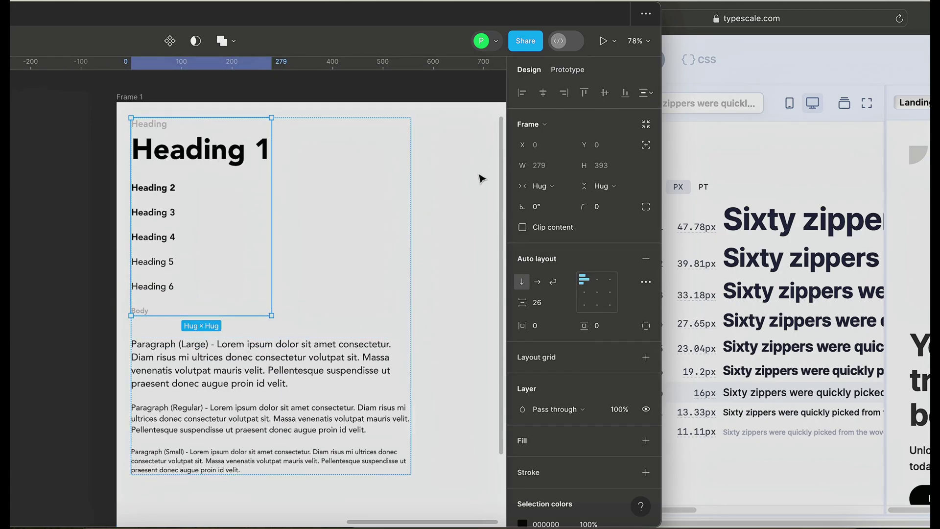
left_click(237, 157)
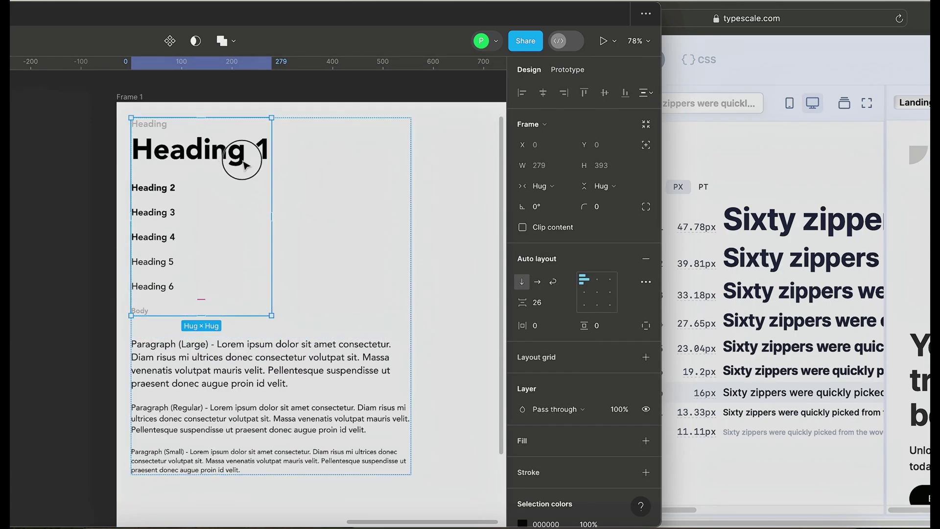
Set Heading 2 to 47.78 px, copied from Typescale.
left_click(172, 189)
left_click(696, 231)
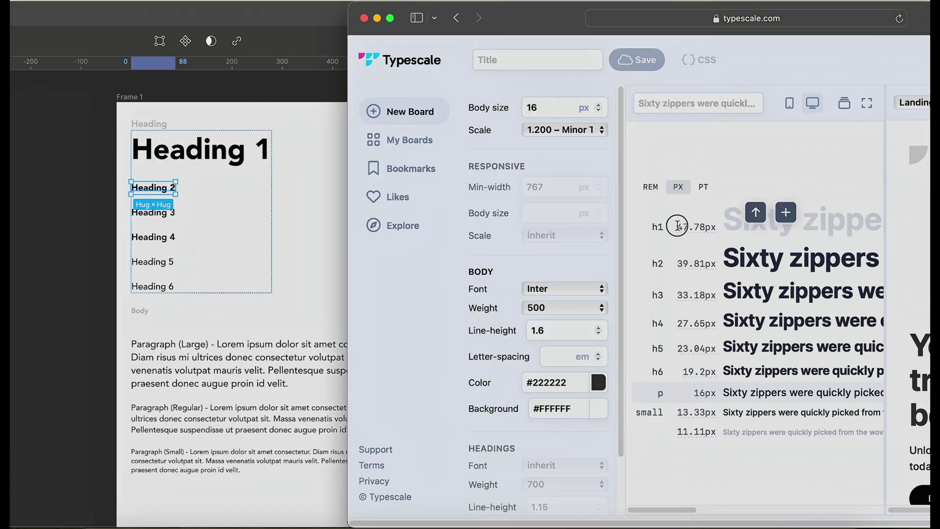
left_click(691, 232)
left_click(305, 265)
left_click(607, 314)
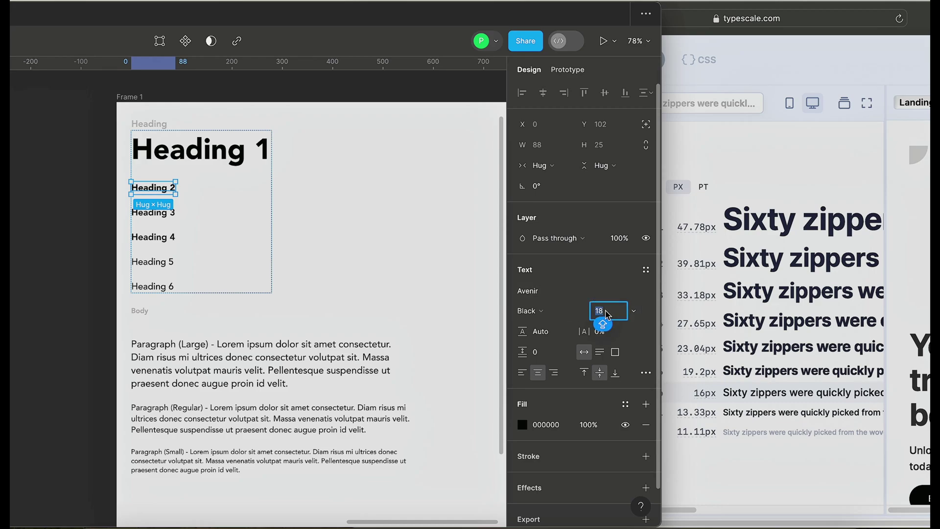
key("super+v")
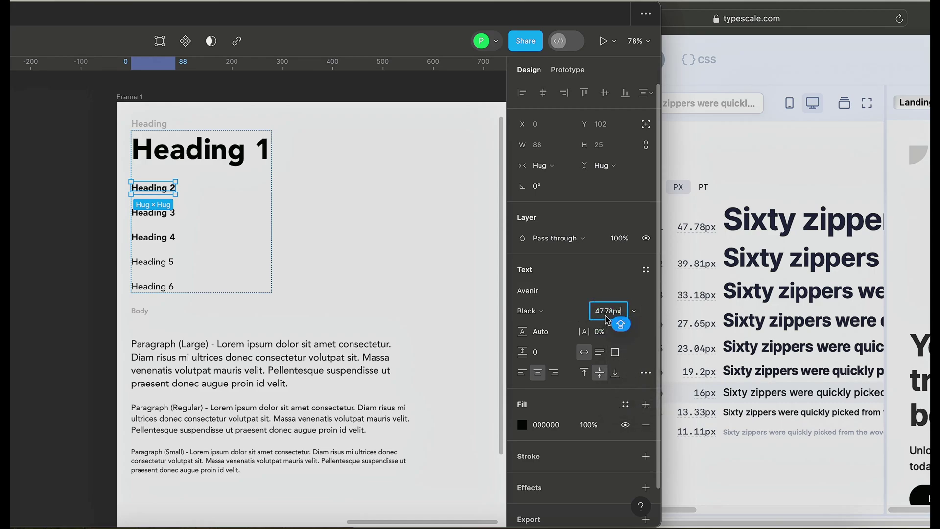
key("Return")
Set Heading 3 to 39.81 px, copied from Typescale.
left_click(152, 232)
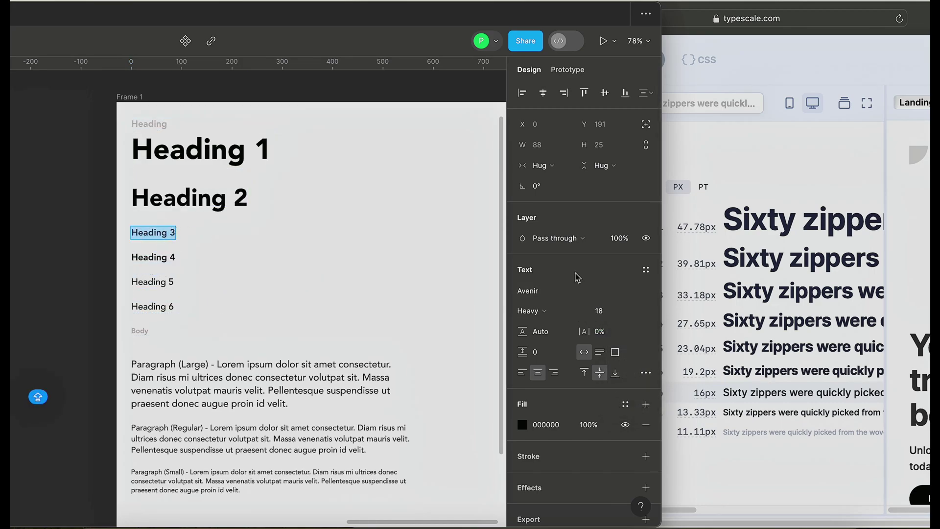
left_click(720, 285)
left_click(698, 265)
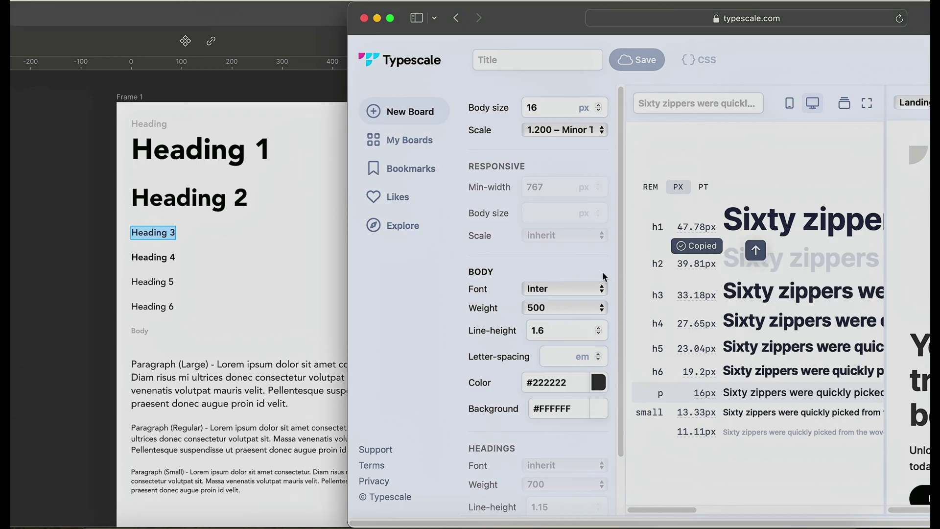
left_click(321, 255)
left_click(612, 312)
key("super+v")
key("Return")
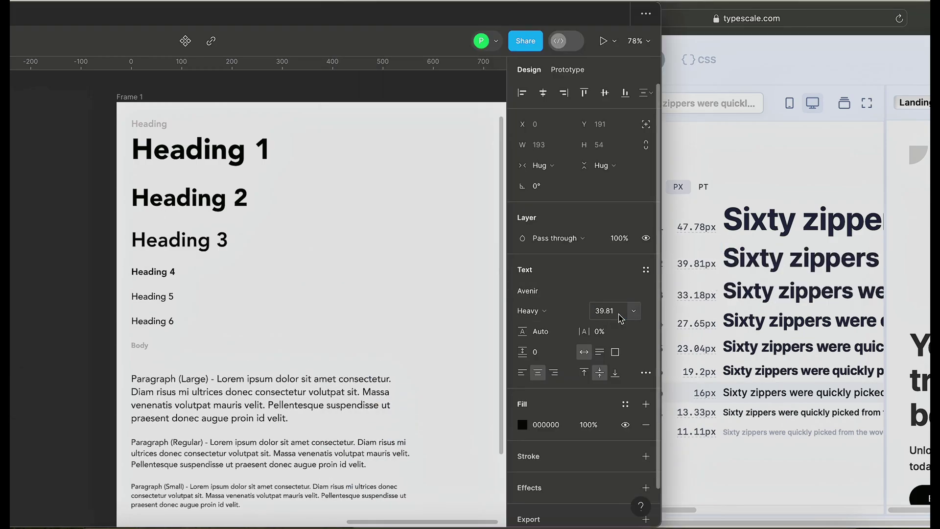
Set Heading 4 to 27.65 px, copied from Typescale.
left_click(153, 271)
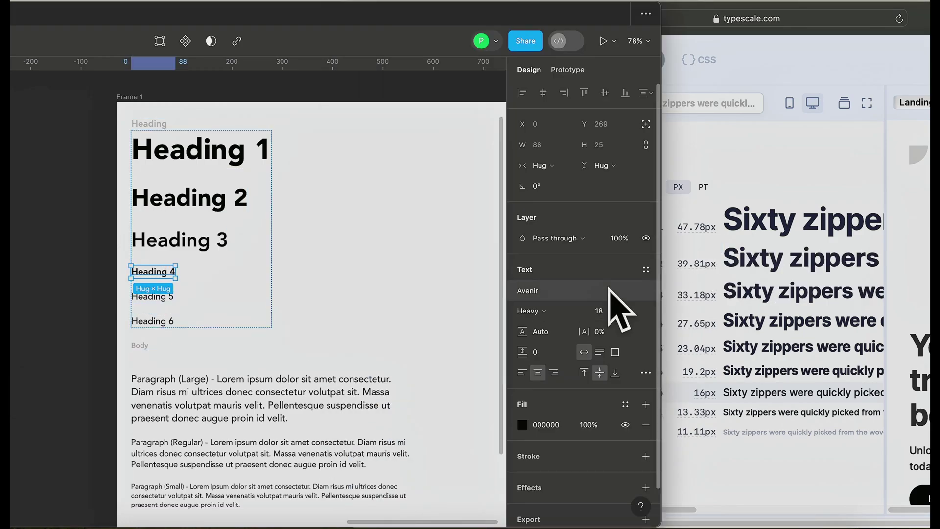
left_click(697, 323)
left_click(697, 323)
left_click(332, 292)
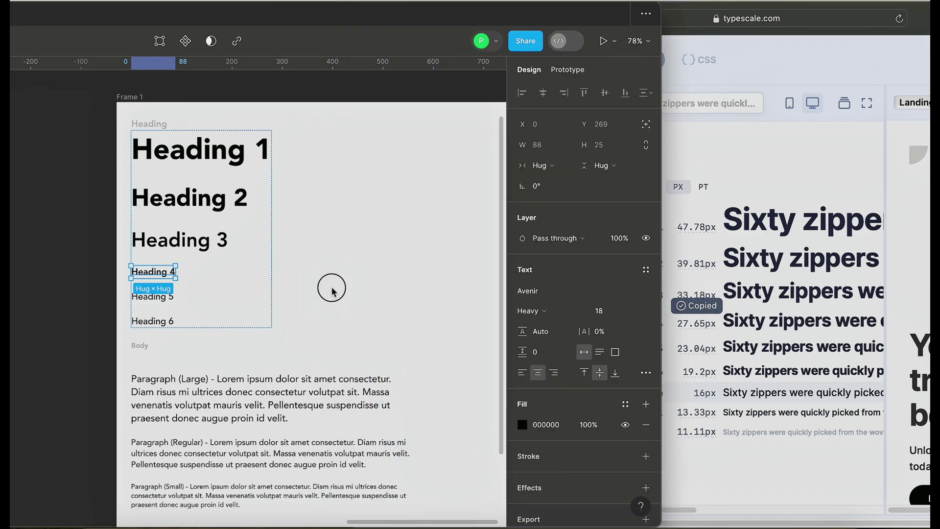
left_click(601, 312)
key("super+v")
key("Return")
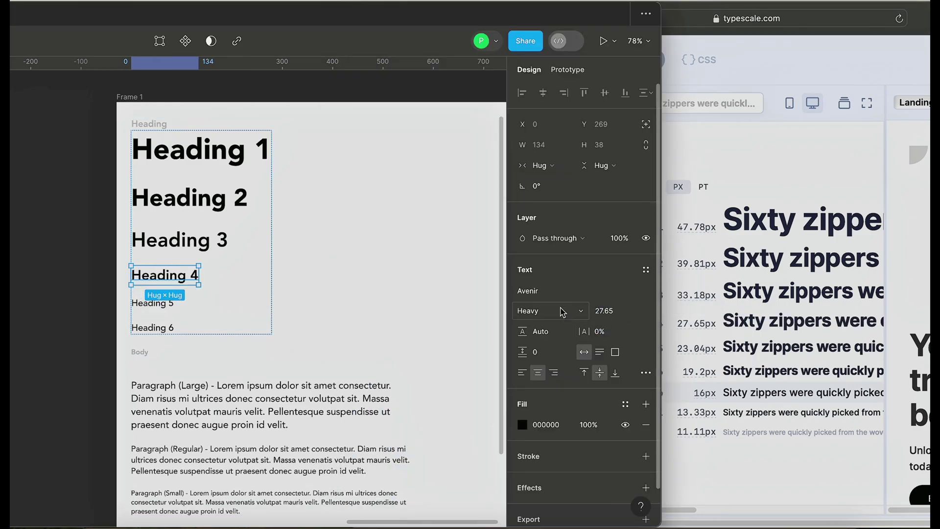
Set Heading 5 to 23.04 px, copied from Typescale.
left_click(713, 352)
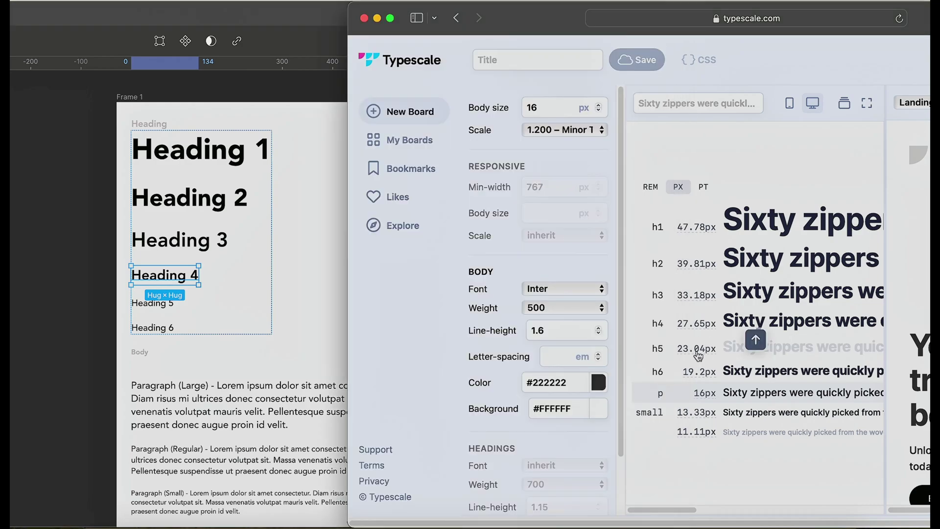
left_click(706, 348)
left_click(306, 348)
left_click(189, 312)
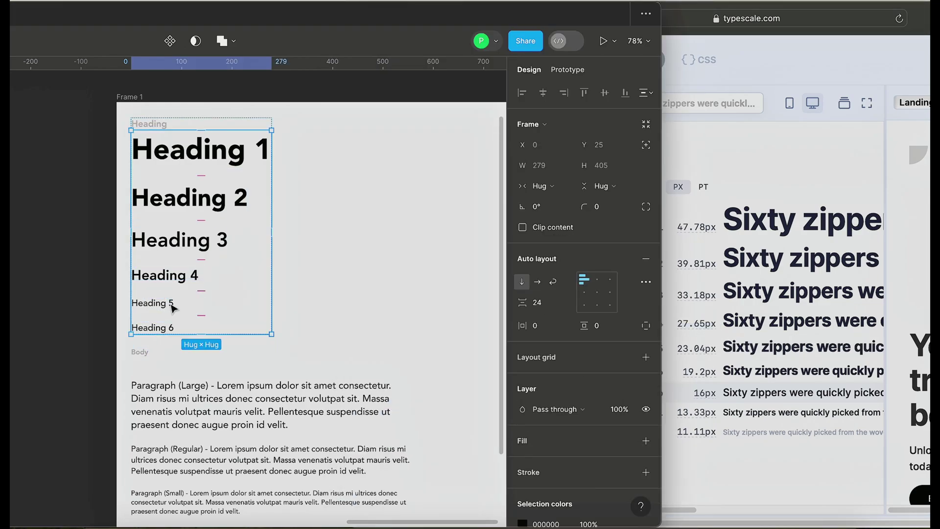
left_click(154, 303)
left_click(607, 312)
key("super+v")
key("Return")
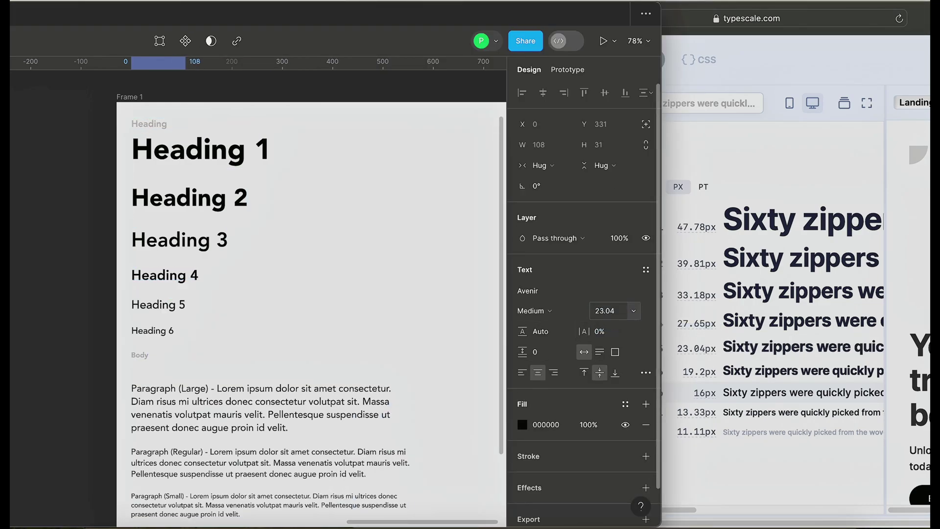
Set Heading 6 to 19.2 px, copied from Typescale.
left_click(168, 337)
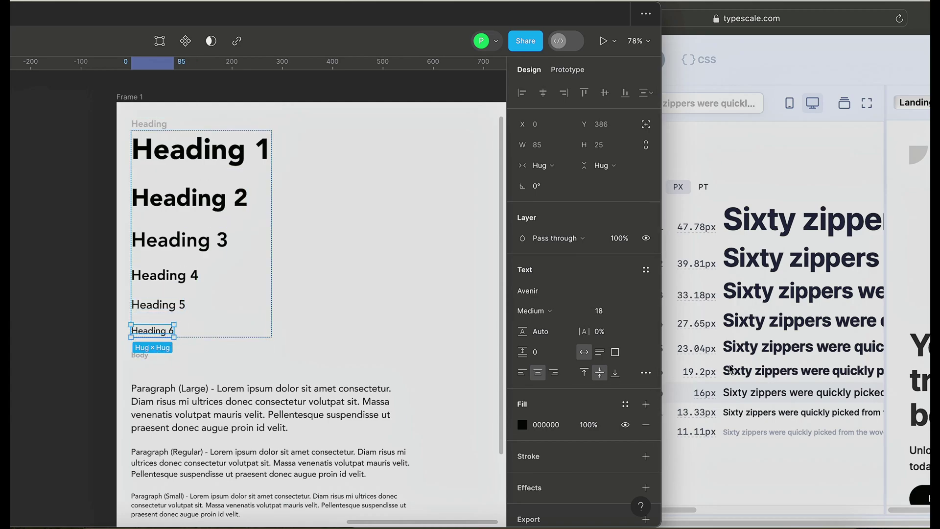
left_click(702, 382)
left_click(704, 376)
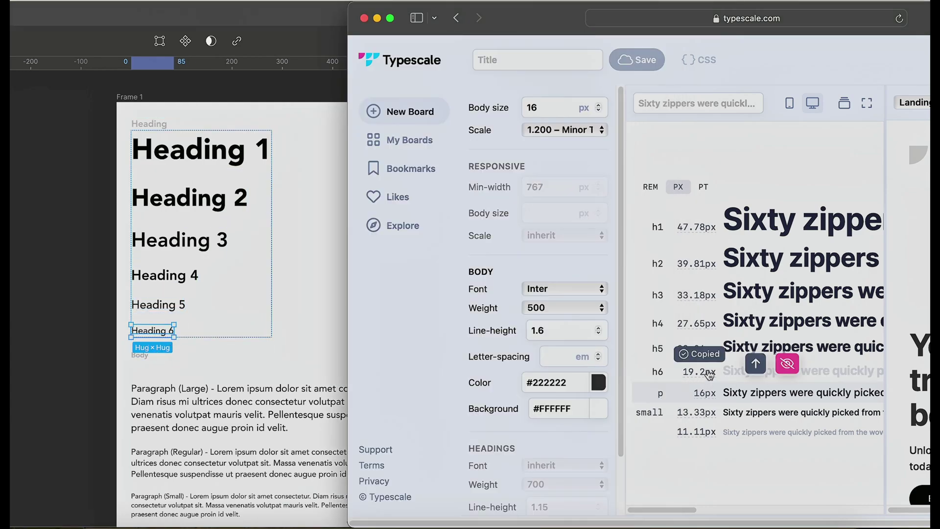
left_click(299, 309)
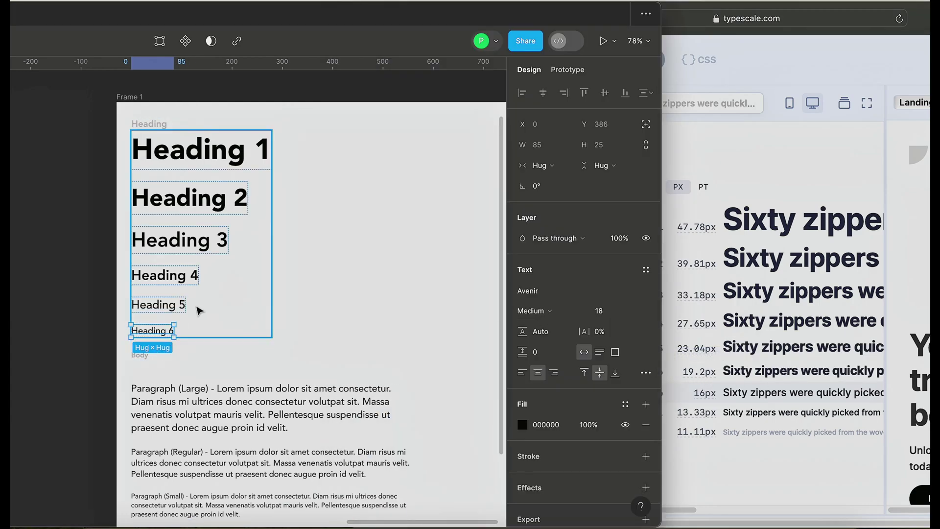
left_click(175, 310)
left_click(166, 331)
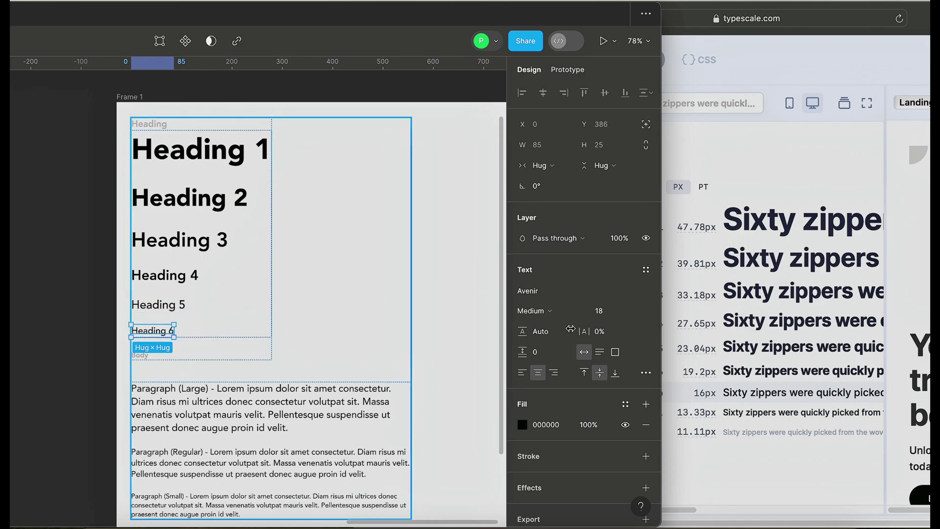
left_click(709, 394)
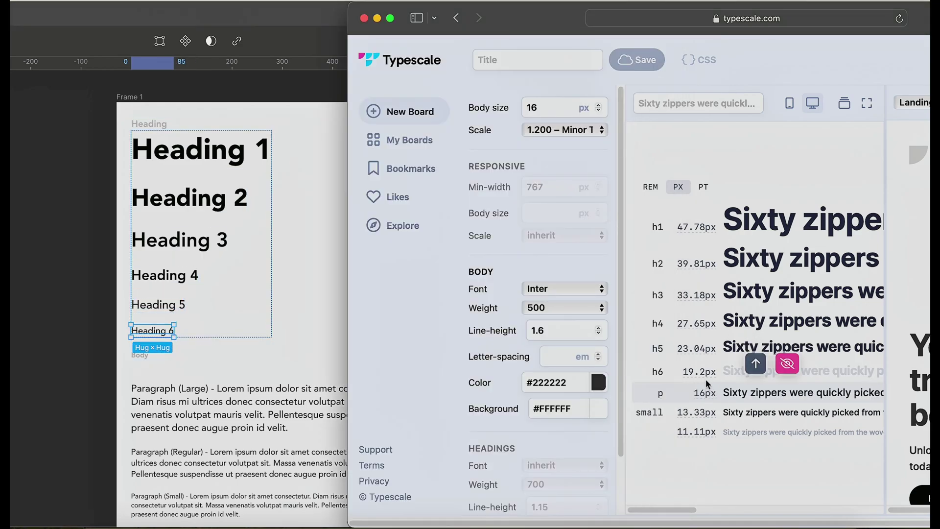
left_click(281, 302)
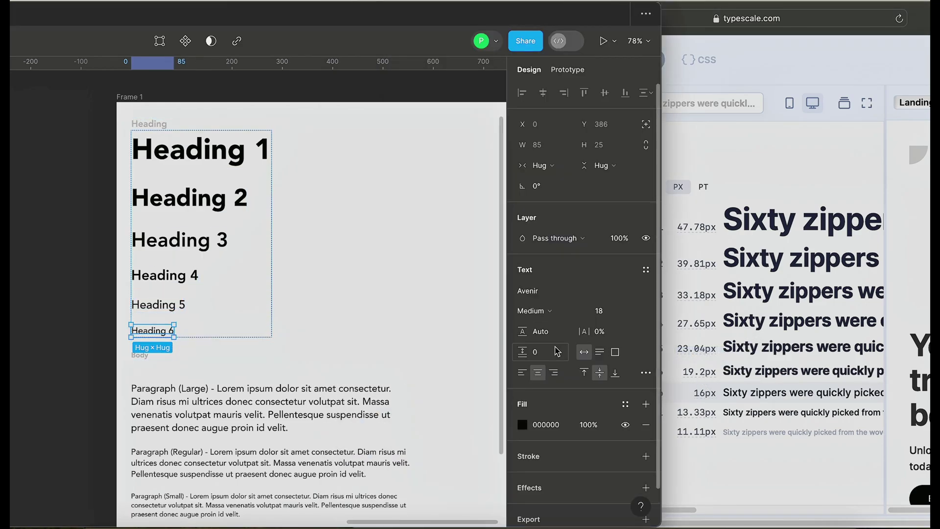
left_click(607, 316)
key("Escape")
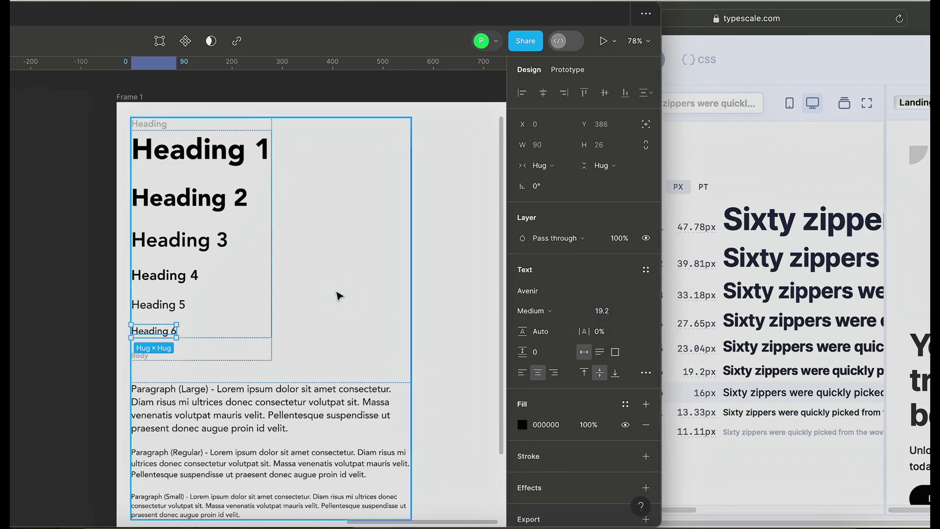
Check the font sizes of Headings 1 through 4 in the heading stack.
left_click(343, 291)
scroll(397, 310, "down", 1)
scroll(397, 309, "down", 1)
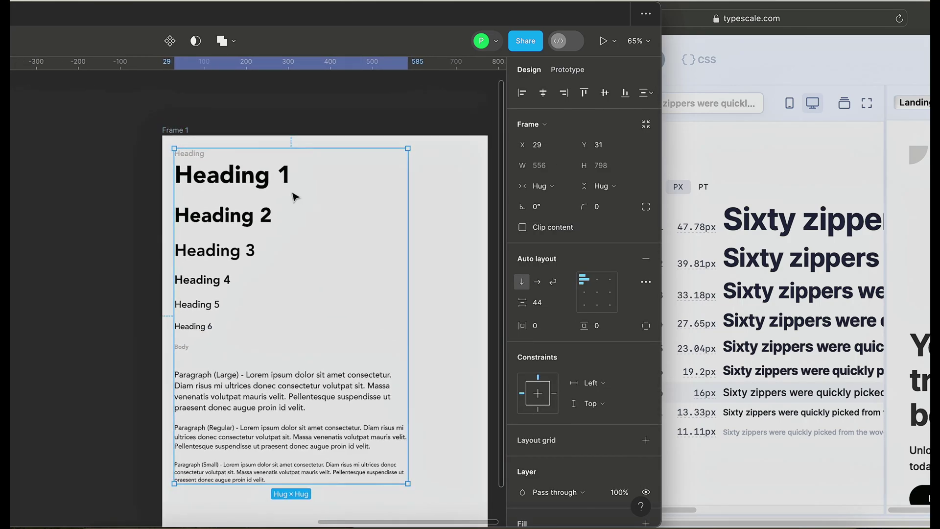
left_click(277, 176)
left_click(279, 179)
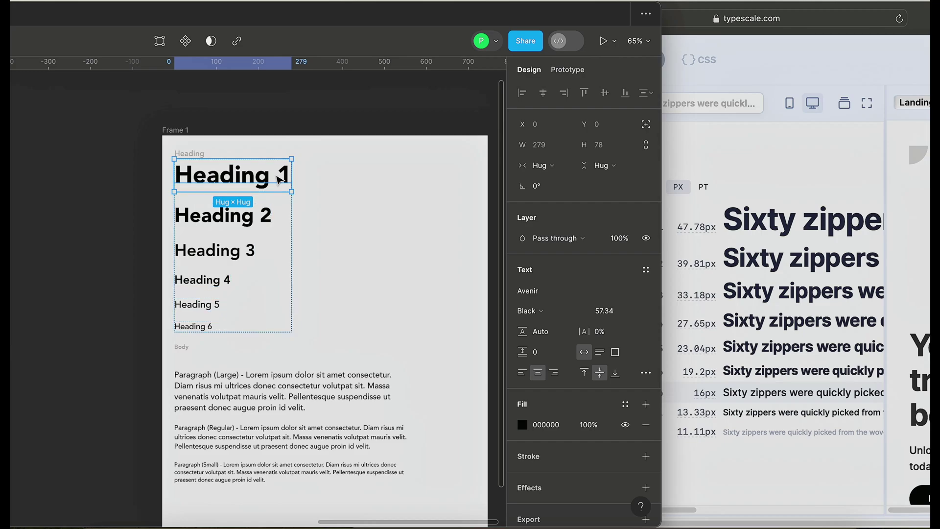
left_click(259, 217)
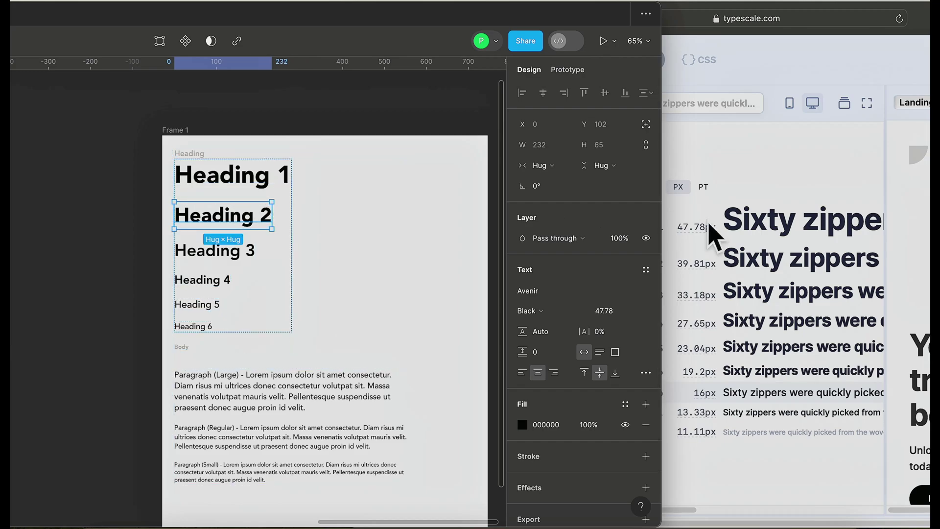
left_click(247, 255)
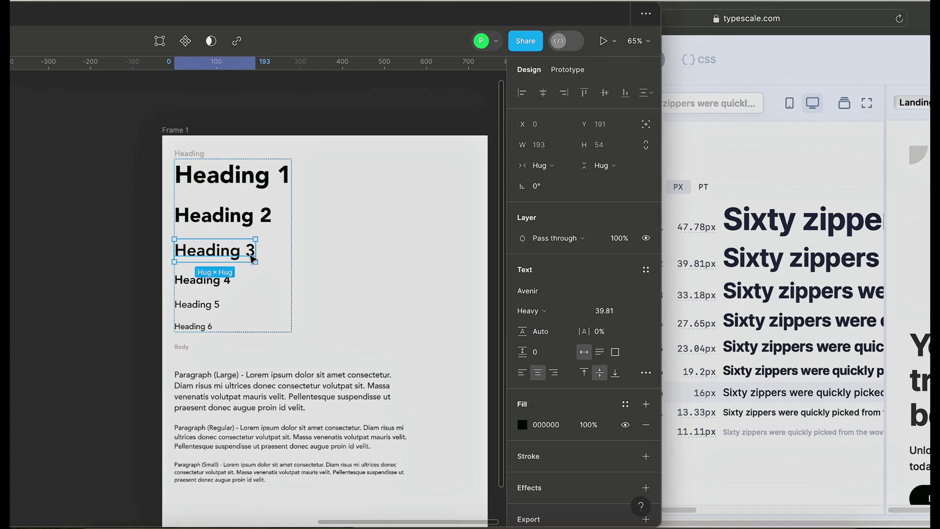
left_click(228, 280)
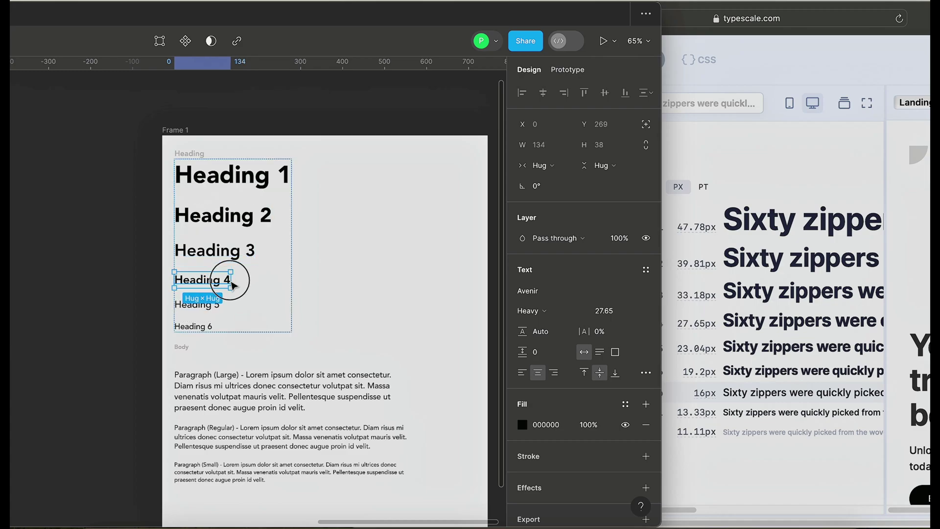
Move Heading 6 above Heading 4 and set it to the h3 size 33.18 px.
left_click(697, 298)
left_click(325, 294)
left_click_drag(196, 327, 195, 274)
left_click(605, 312)
key("super+v")
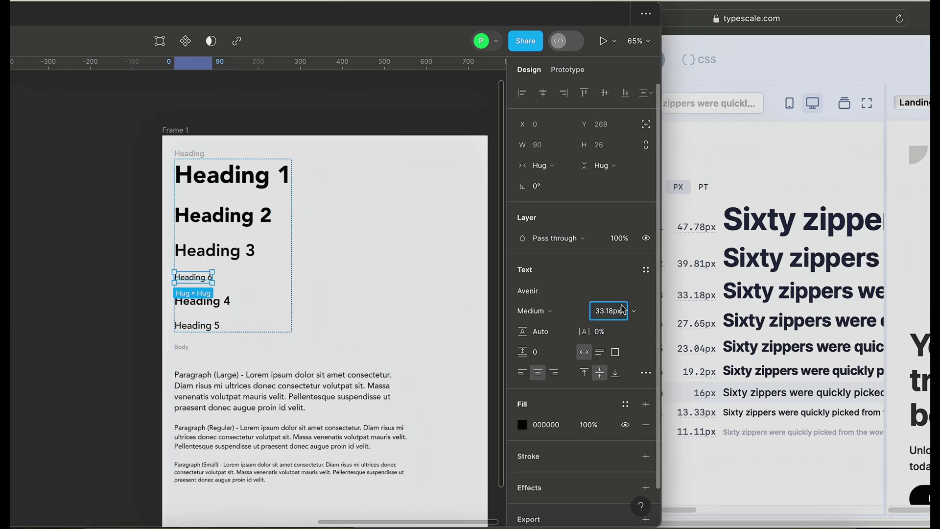
key("Return")
Select the whole heading-and-body auto-layout stack, 556×817, in Frame 1.
left_click(291, 309)
left_click(219, 313)
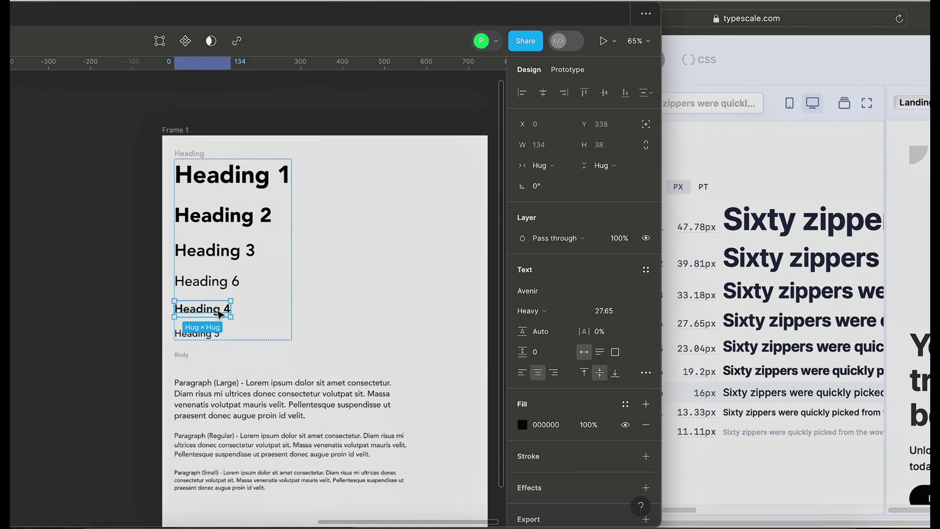
left_click(203, 334)
left_click(304, 350)
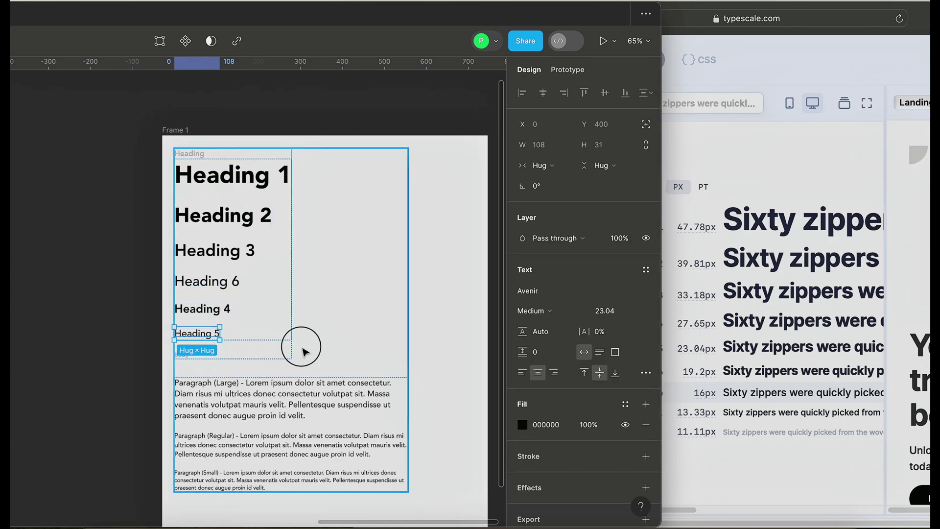
scroll(276, 312, "down", 3)
scroll(275, 313, "down", 2)
scroll(293, 306, "up", 5)
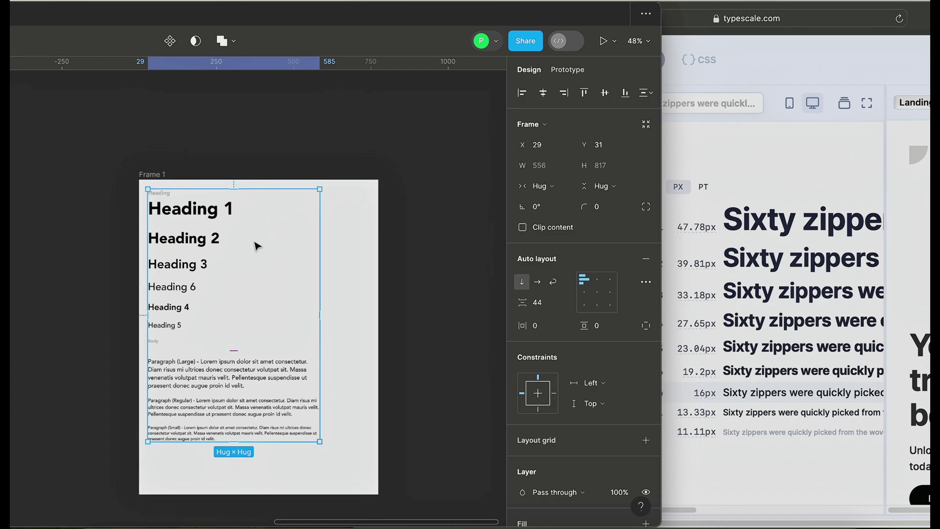
Nudge the type stack down-left and make the Figma window full screen.
left_click_drag(255, 243, 253, 258)
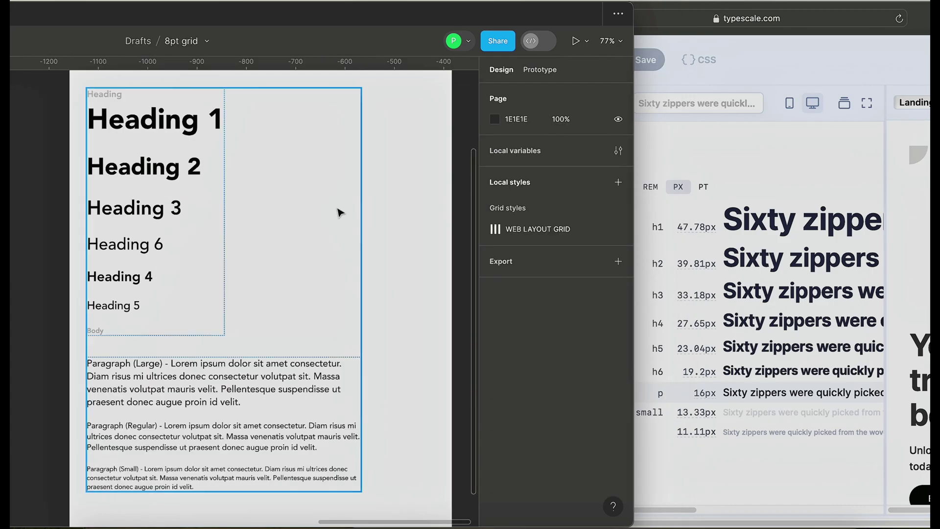
left_click_drag(405, 19, 600, 28)
scroll(403, 206, "down", 6)
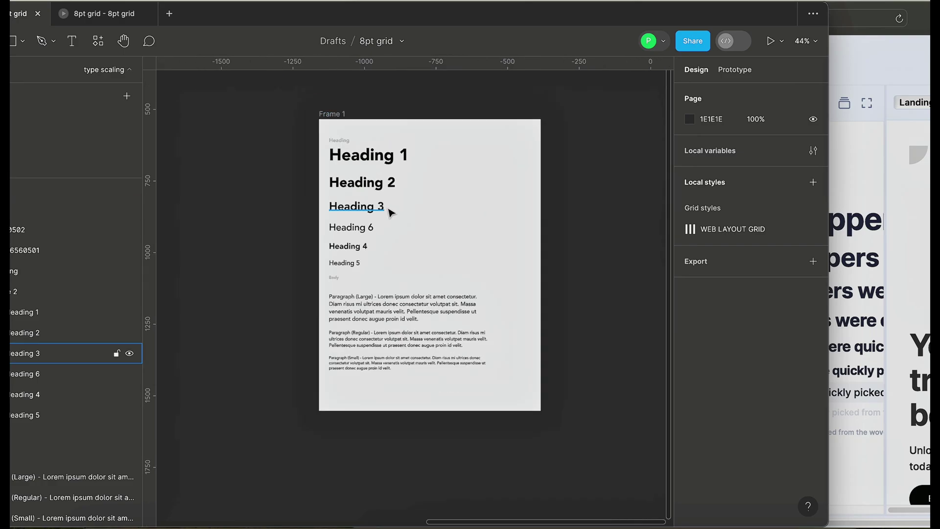
double_click(294, 17)
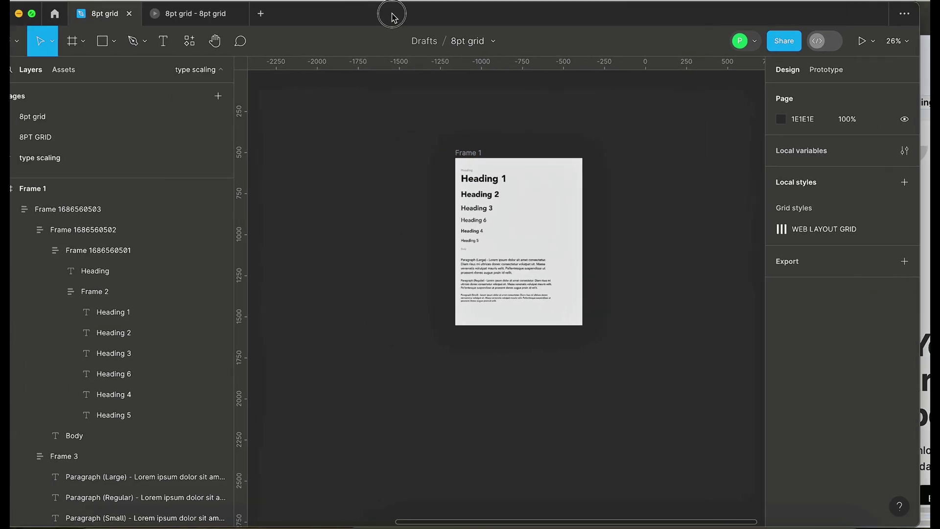
left_click(54, 13)
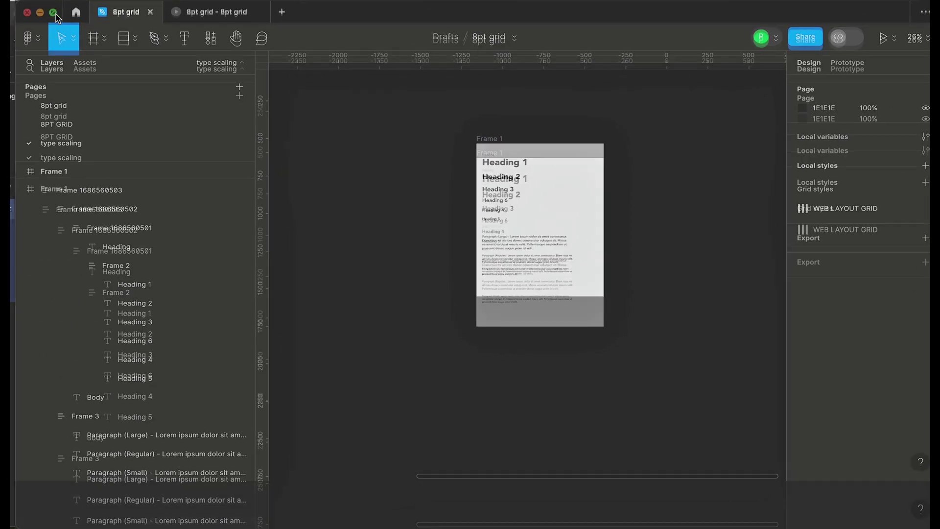
Create a 1440×1024 Desktop frame and apply the WEB LAYOUT GRID style.
left_click(95, 26)
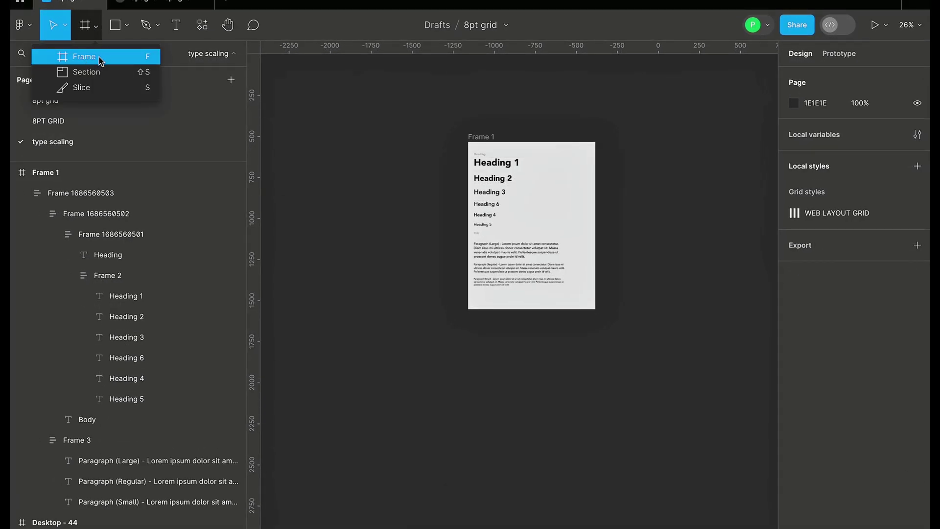
left_click(84, 57)
left_click(788, 100)
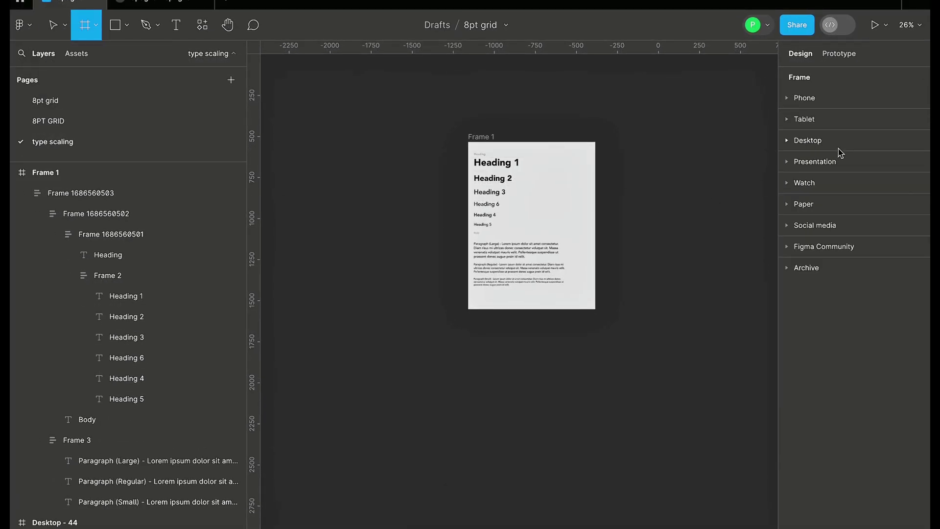
left_click(805, 143)
left_click(808, 223)
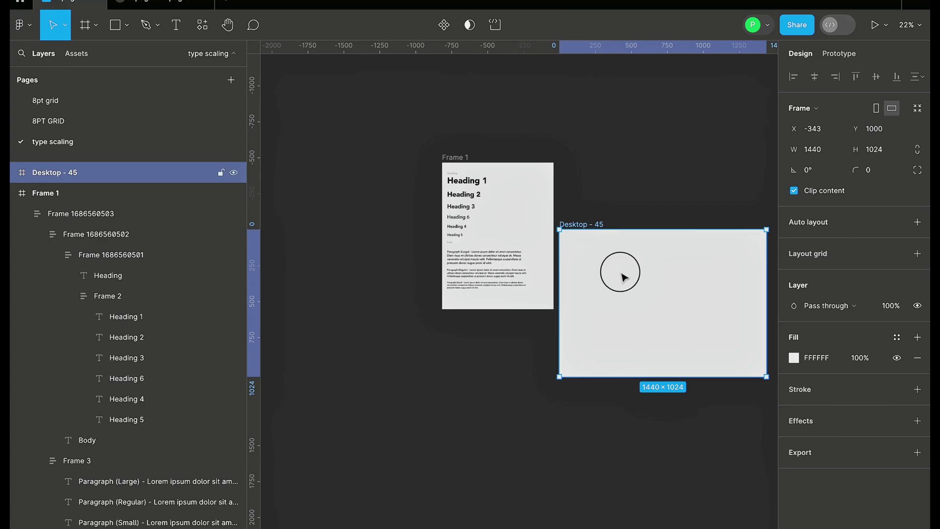
left_click(897, 255)
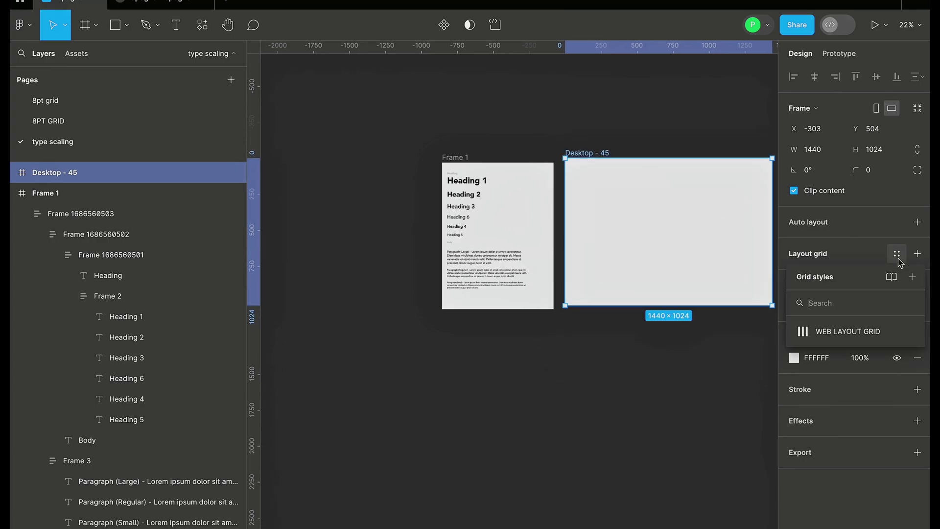
left_click(850, 336)
scroll(735, 213, "up", 1)
scroll(735, 213, "up", 3)
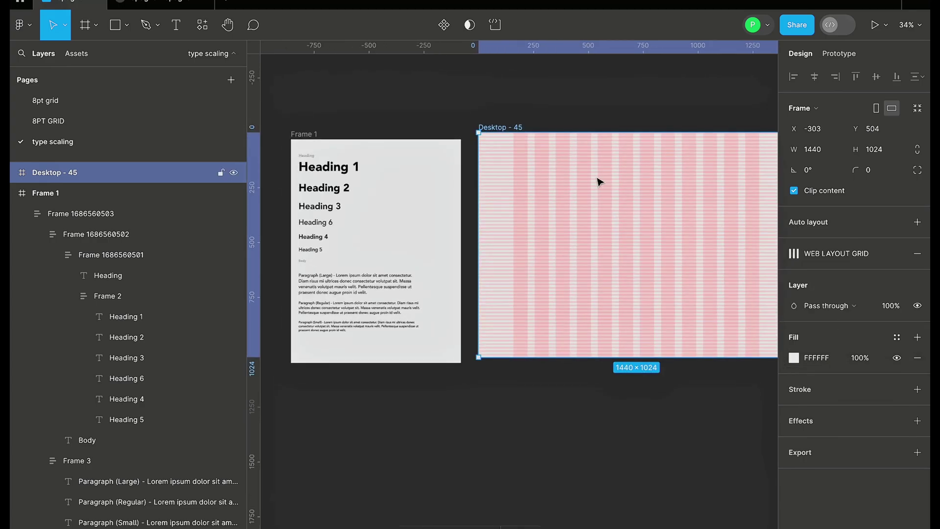
scroll(701, 191, "up", 1)
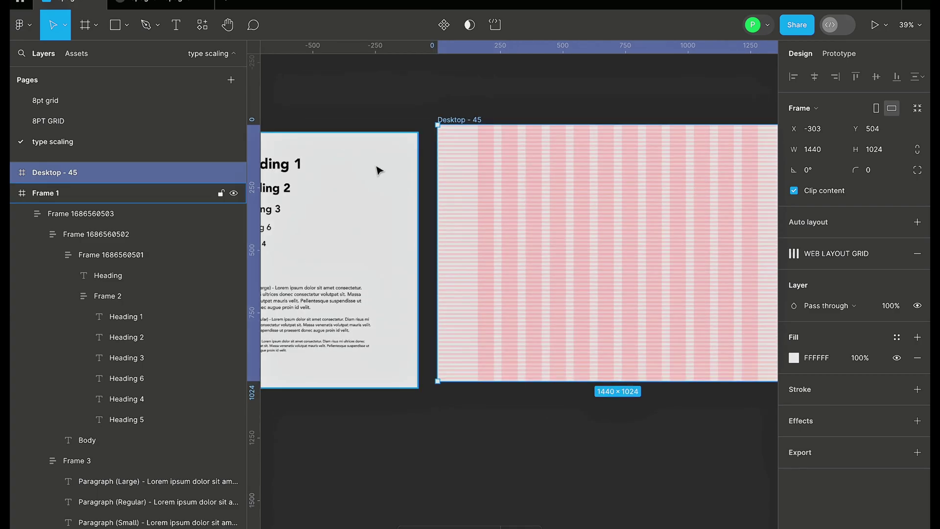
scroll(504, 167, "down", 2)
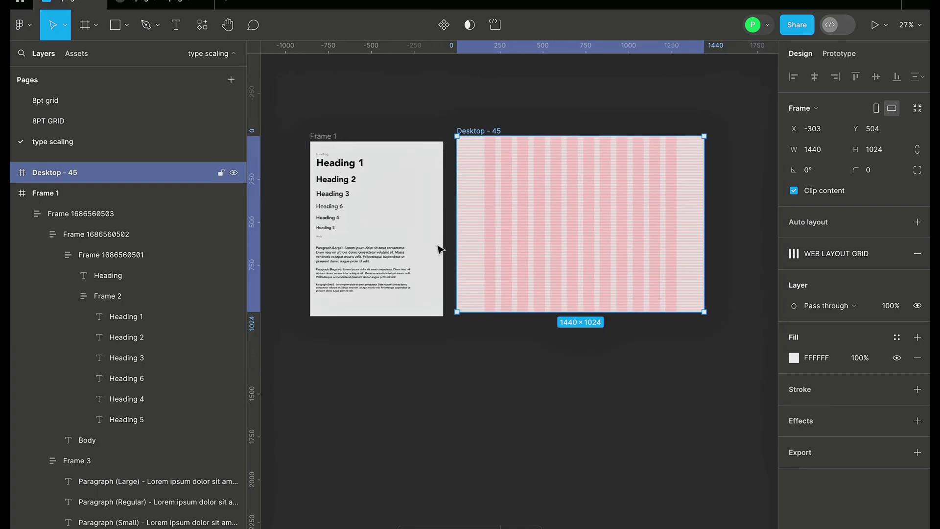
double_click(355, 258)
Move the type stack into Desktop - 45 and select the Paragraph (Large) text.
double_click(356, 255)
left_click_drag(381, 222, 547, 204)
scroll(547, 205, "up", 6)
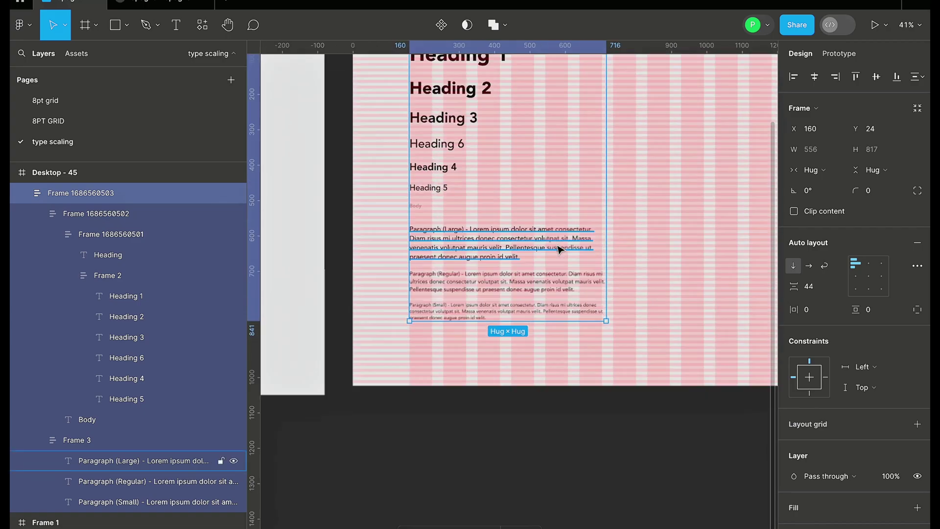
double_click(550, 248)
double_click(554, 245)
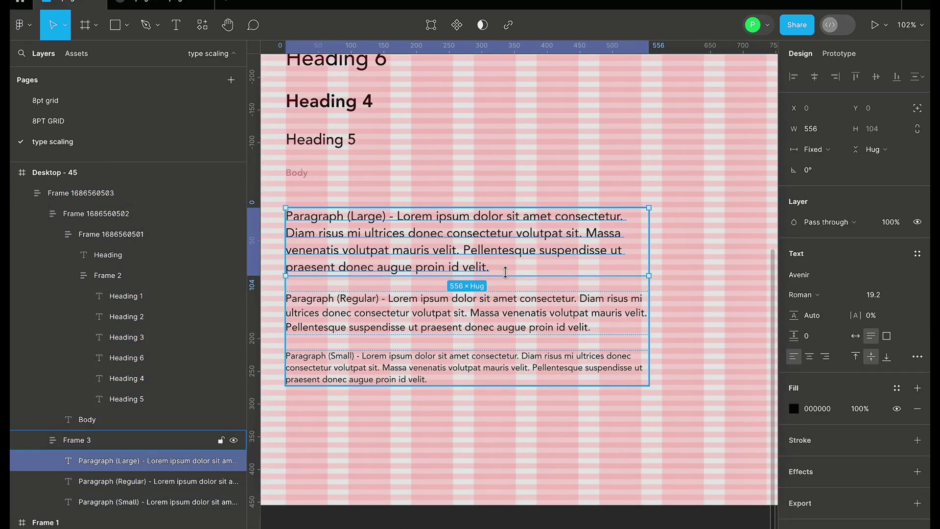
scroll(455, 245, "up", 3)
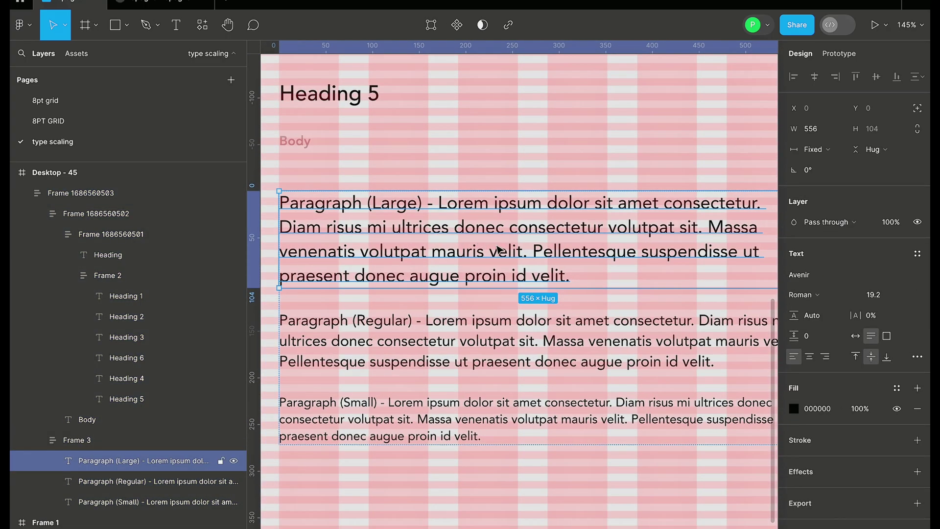
scroll(500, 250, "down", 1)
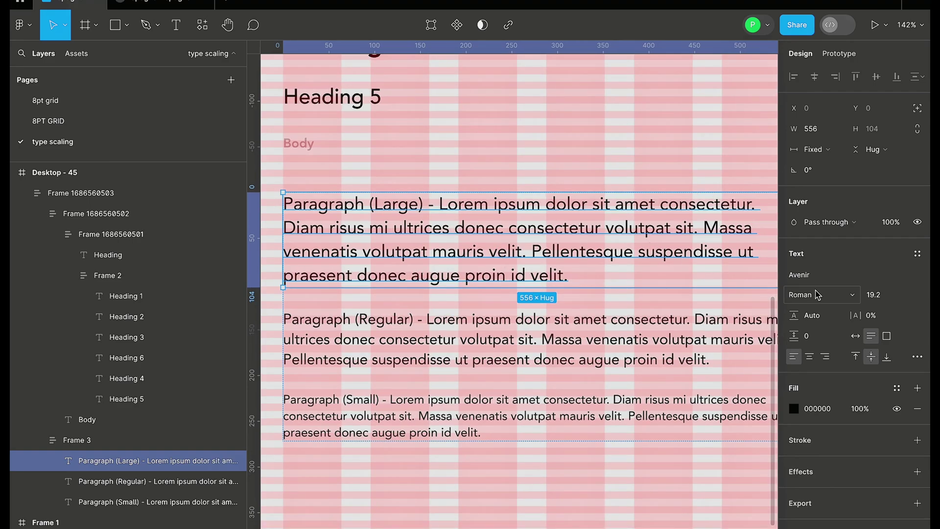
Set Paragraph (Large)'s line height to 24.
left_click(821, 317)
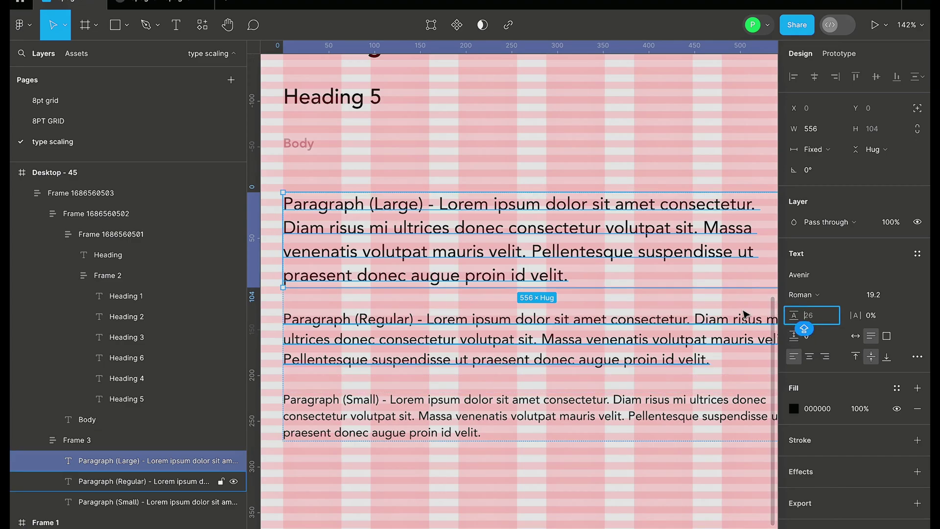
type("8")
key("Return")
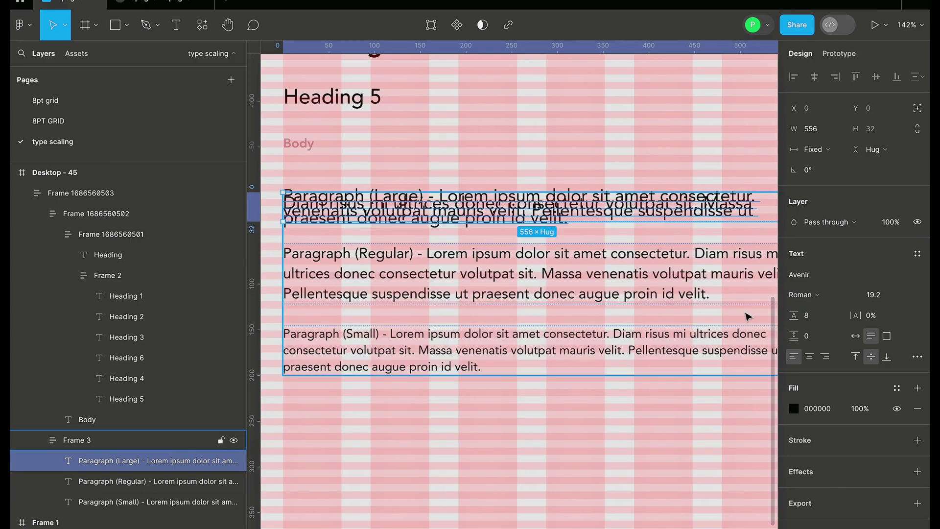
left_click(810, 325)
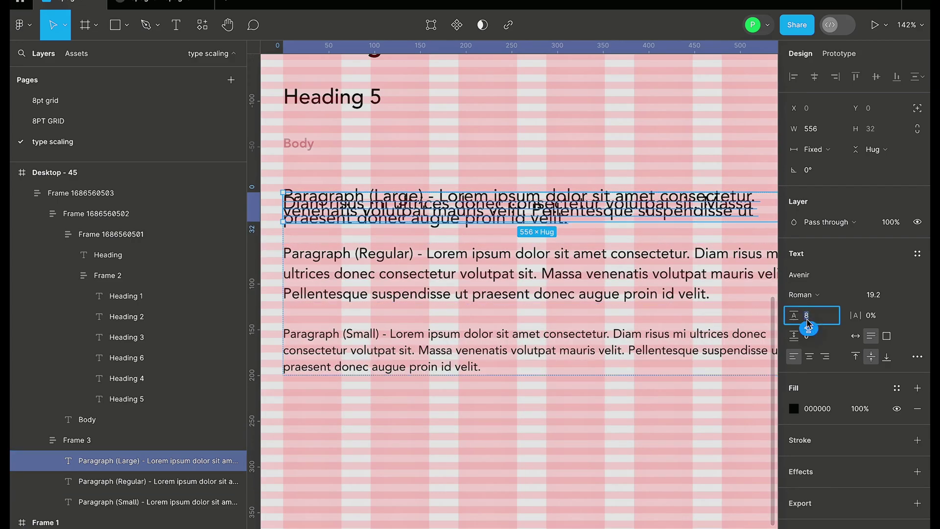
type("2")
key("BackSpace")
key("Return")
scroll(534, 240, "up", 2)
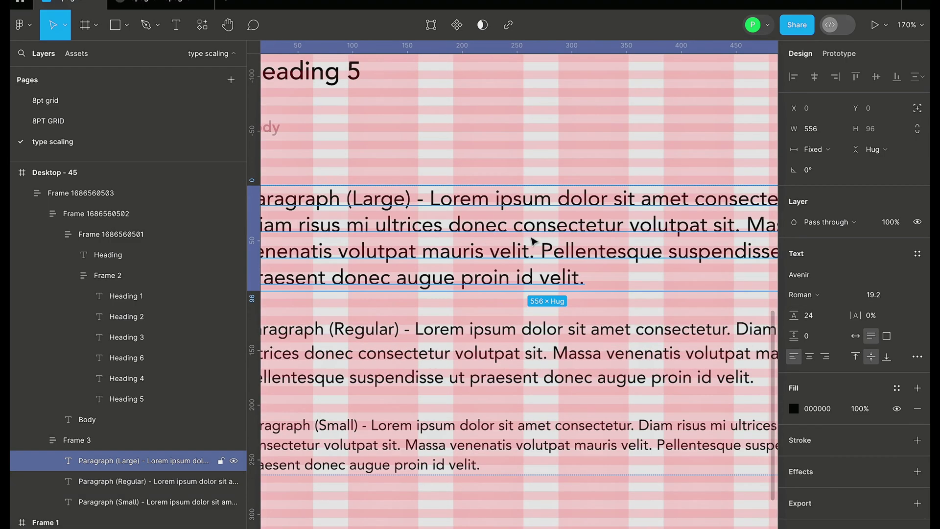
scroll(535, 241, "down", 1)
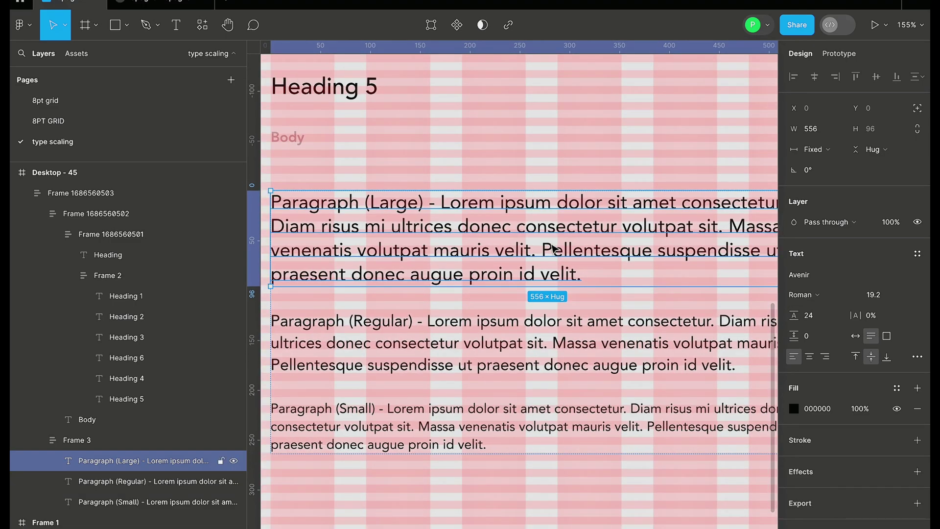
scroll(539, 248, "down", 3)
scroll(499, 248, "up", 1)
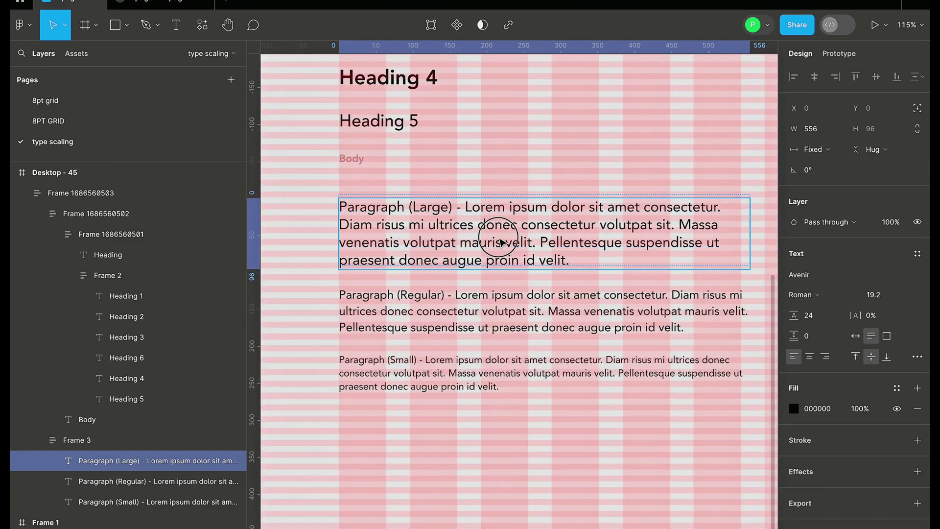
Alt-drag a copy of Paragraph (Large) below Paragraph (Small) and position it at Y 848.
left_click_drag(500, 247, 489, 445)
scroll(490, 444, "down", 1)
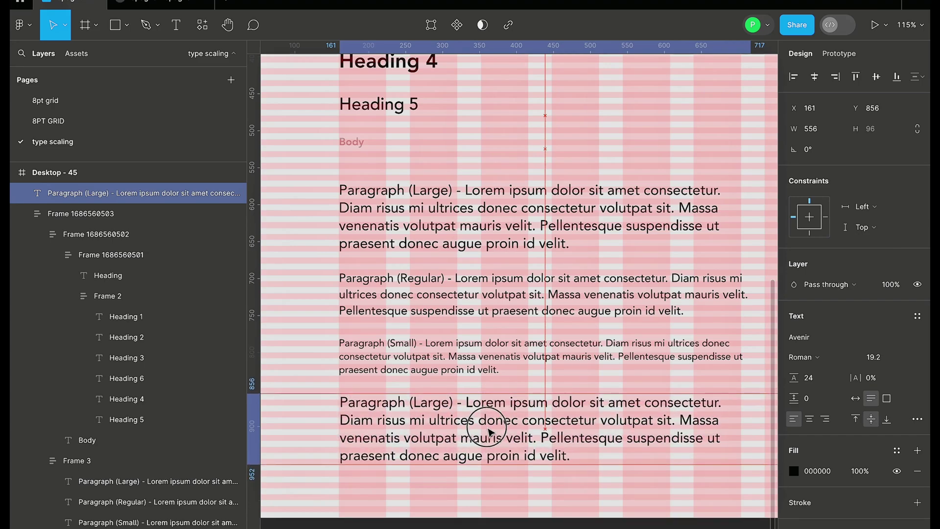
left_click_drag(489, 431, 489, 432)
scroll(455, 418, "down", 3)
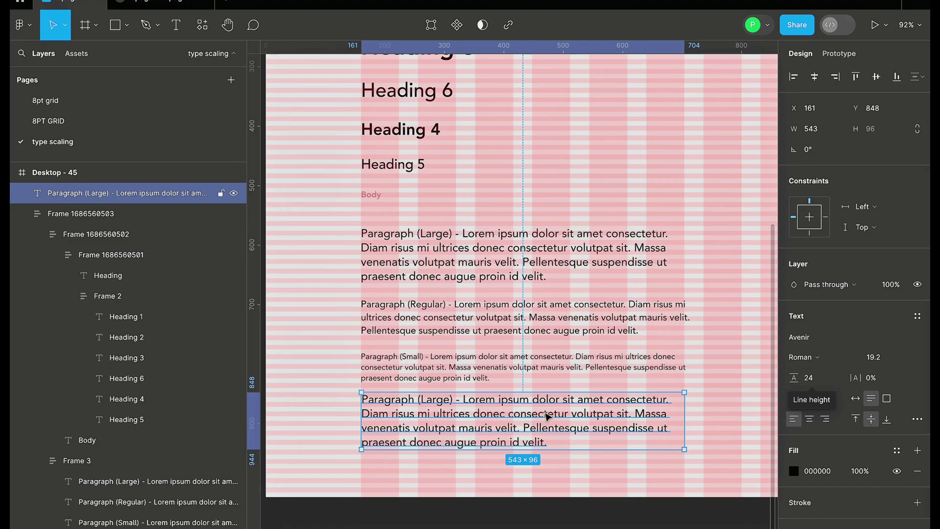
scroll(546, 417, "down", 5)
scroll(475, 335, "up", 5)
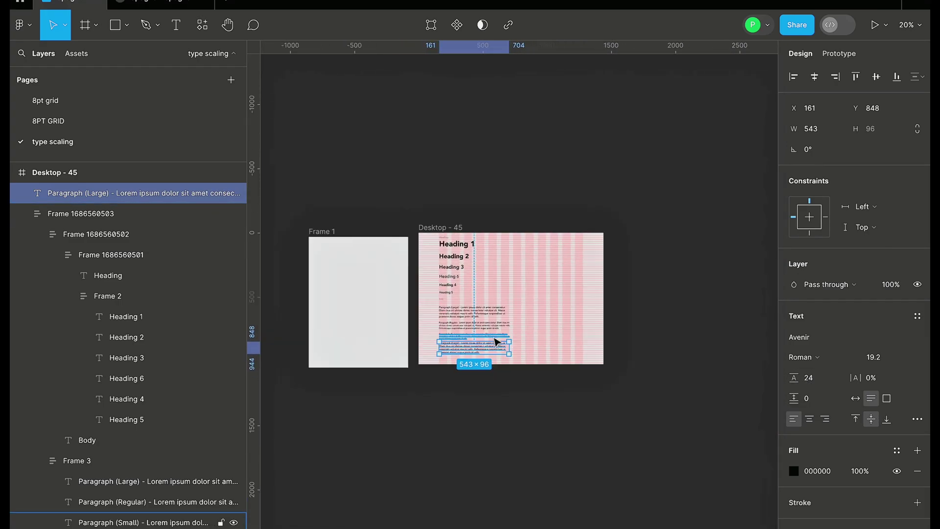
scroll(494, 352, "up", 5)
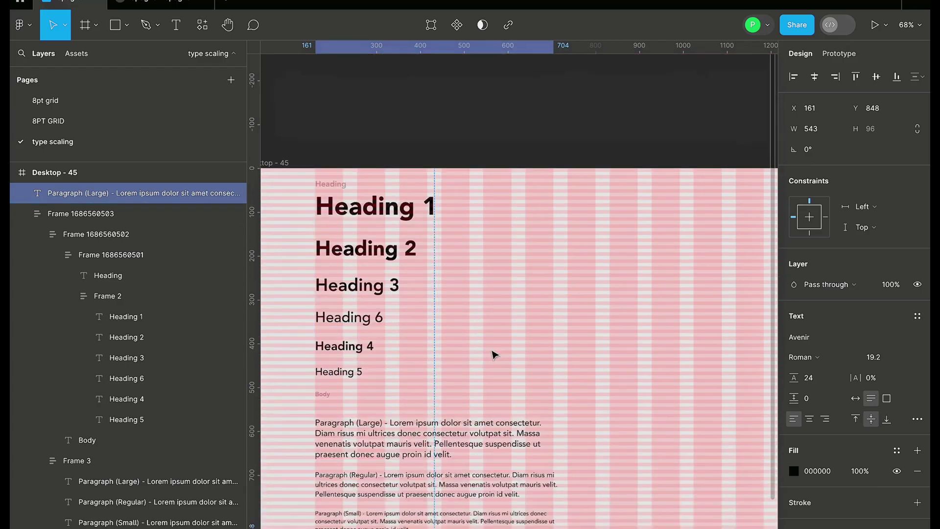